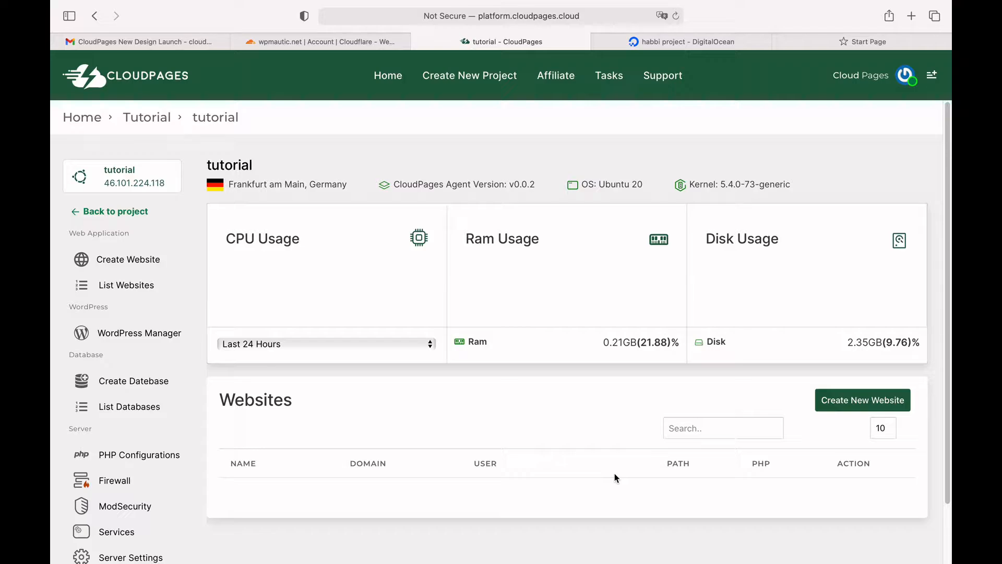
Go back from the tutorial server dashboard to the Tutorial project page
left_click(113, 213)
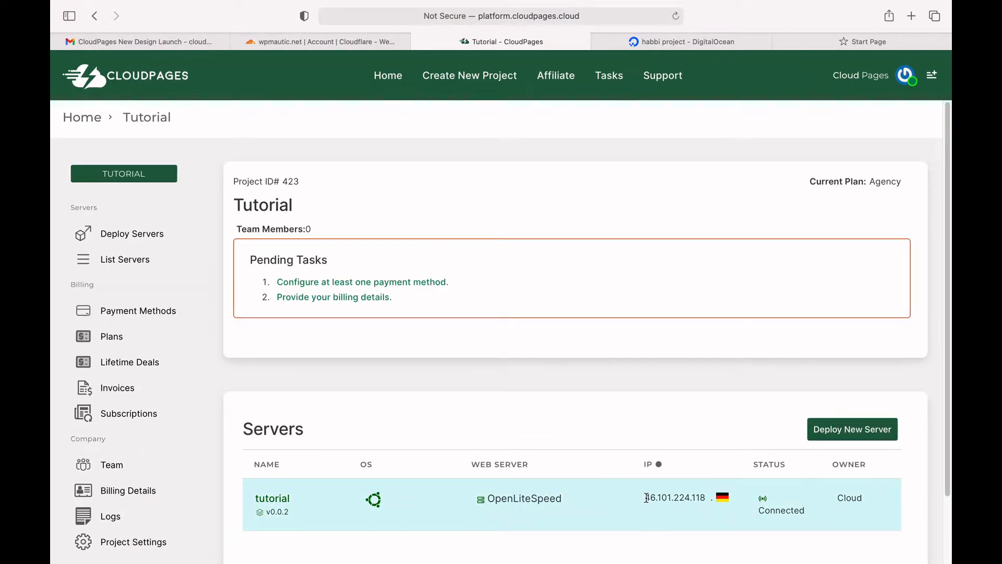
Copy the tutorial server's IP 46.101.224.118 and reopen the tutorial server page
left_click_drag(645, 498, 706, 498)
key("super+c")
left_click(262, 497)
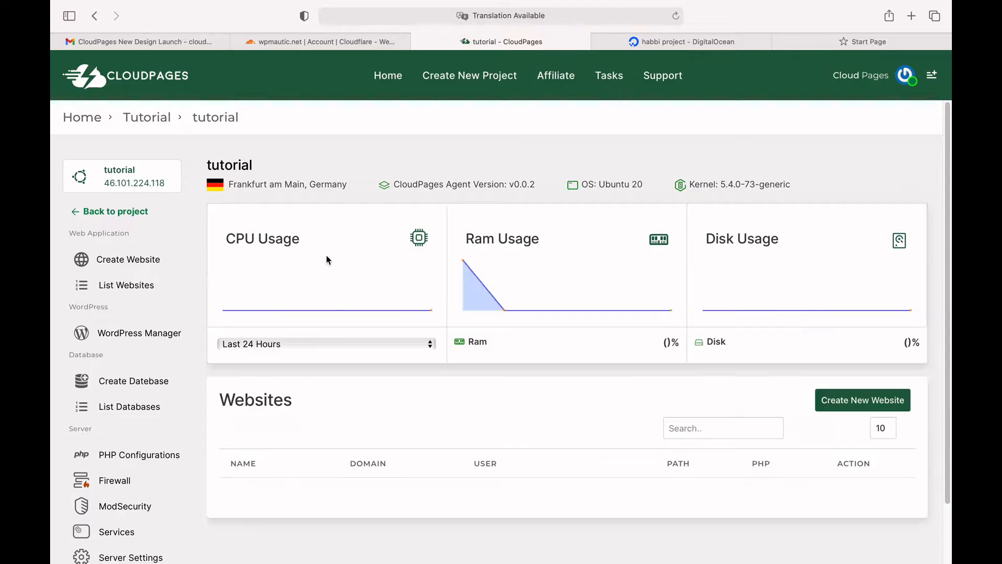
In Cloudflare, add a DNS-only A record '@' for wpmautic.net pointing to 46.101.224.118
left_click(302, 38)
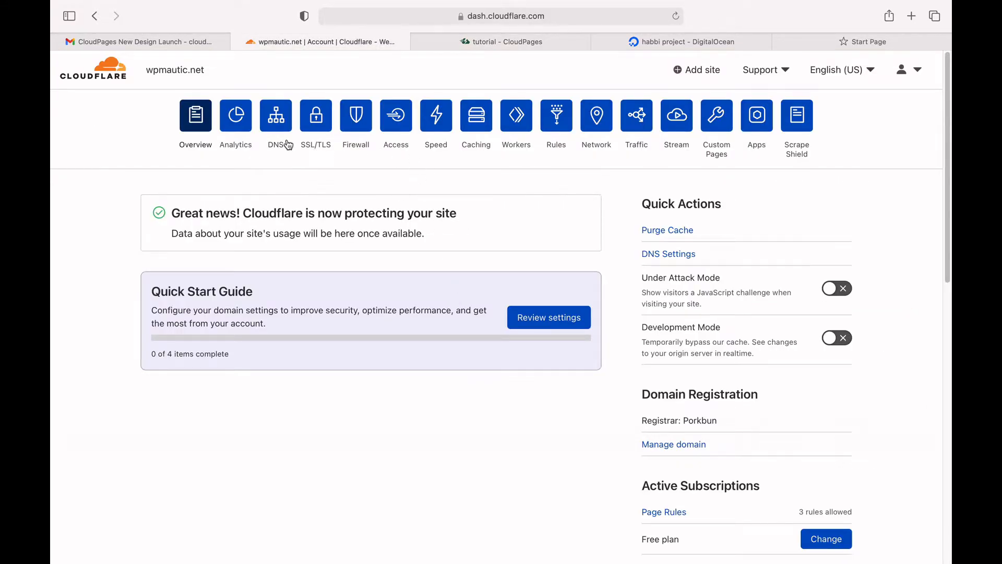
left_click(277, 125)
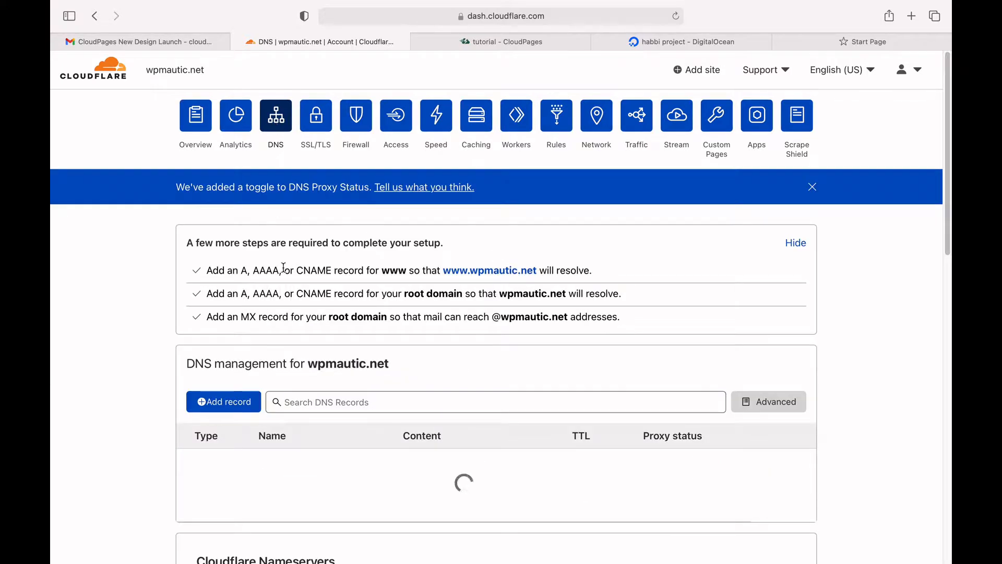
left_click(235, 403)
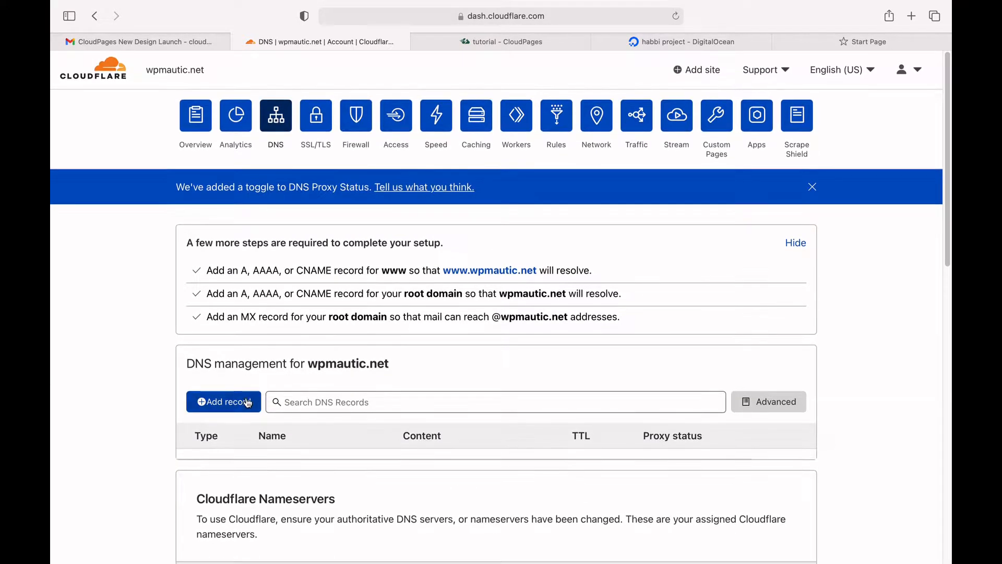
left_click(305, 472)
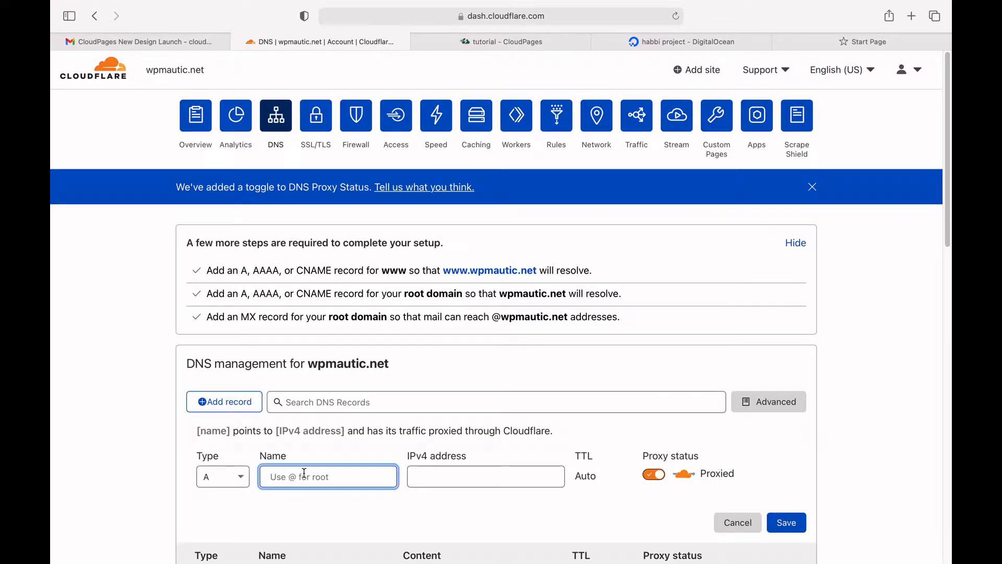
type("@")
left_click(426, 478)
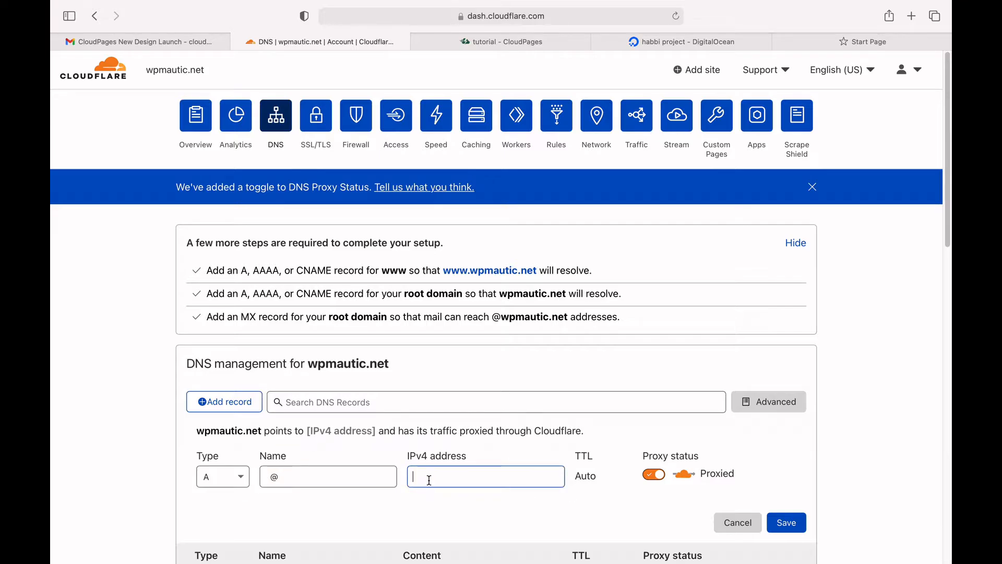
key("super+v")
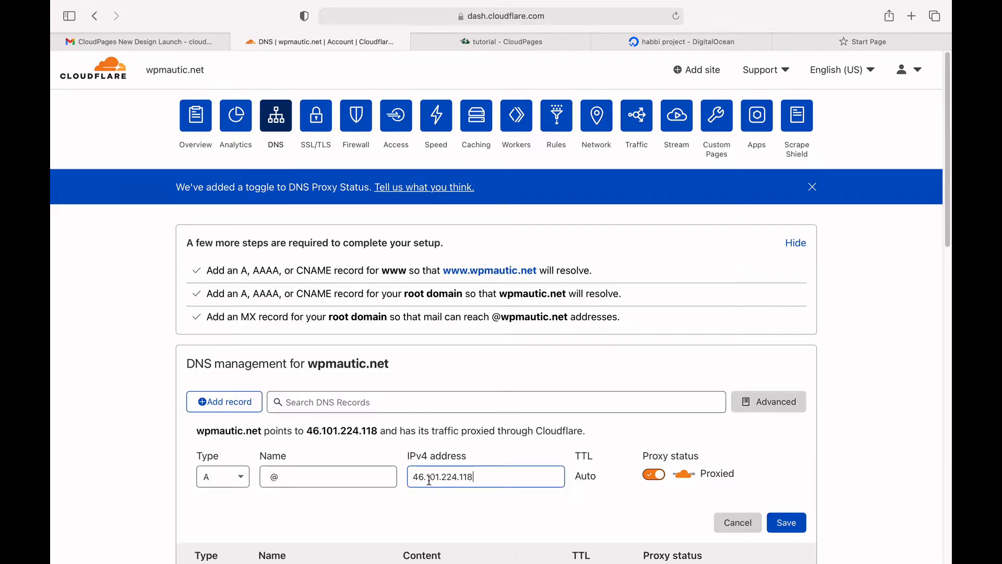
left_click(654, 476)
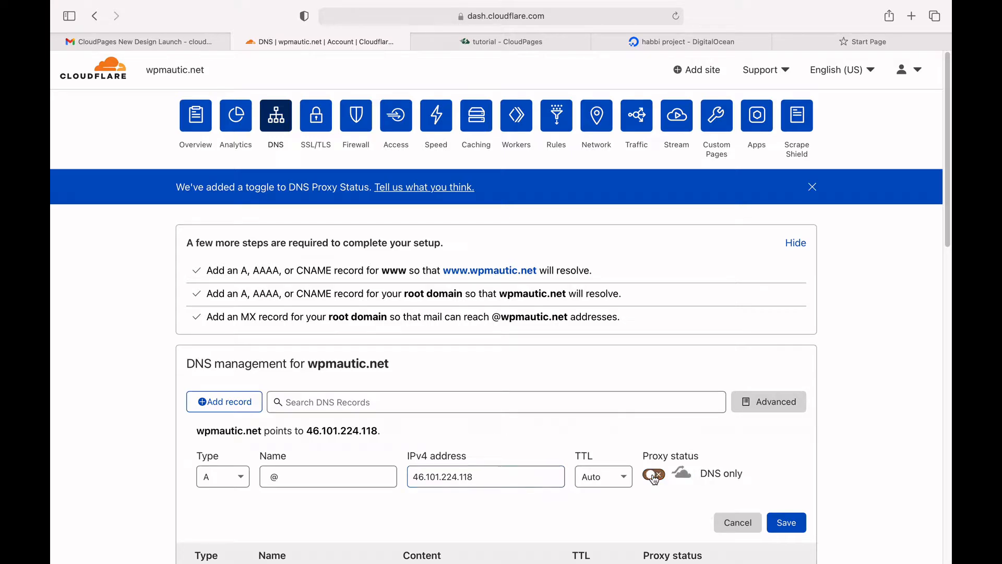
left_click(788, 523)
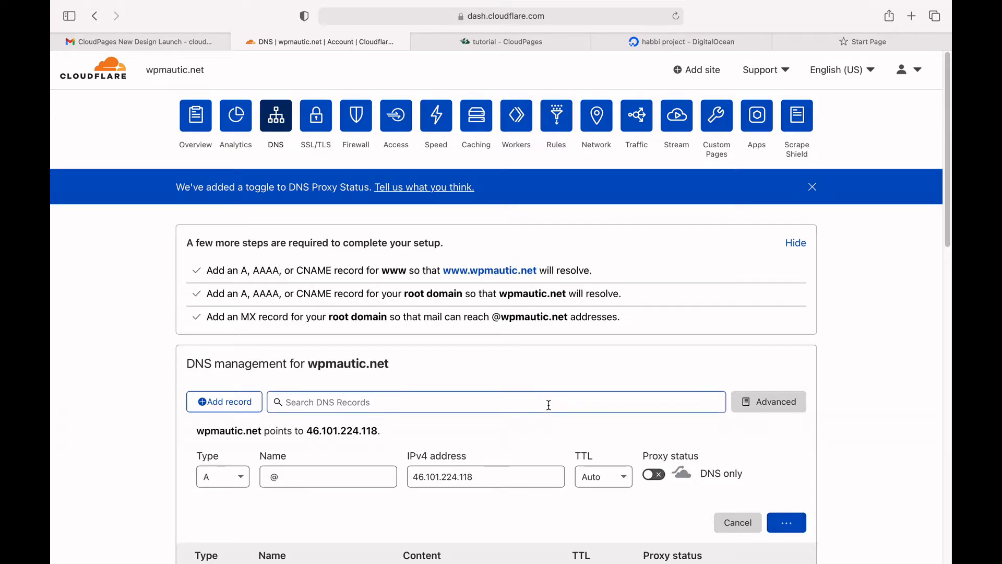
Copy the domain name wpmautic.net from the saved record and return to CloudPages
left_click(284, 438)
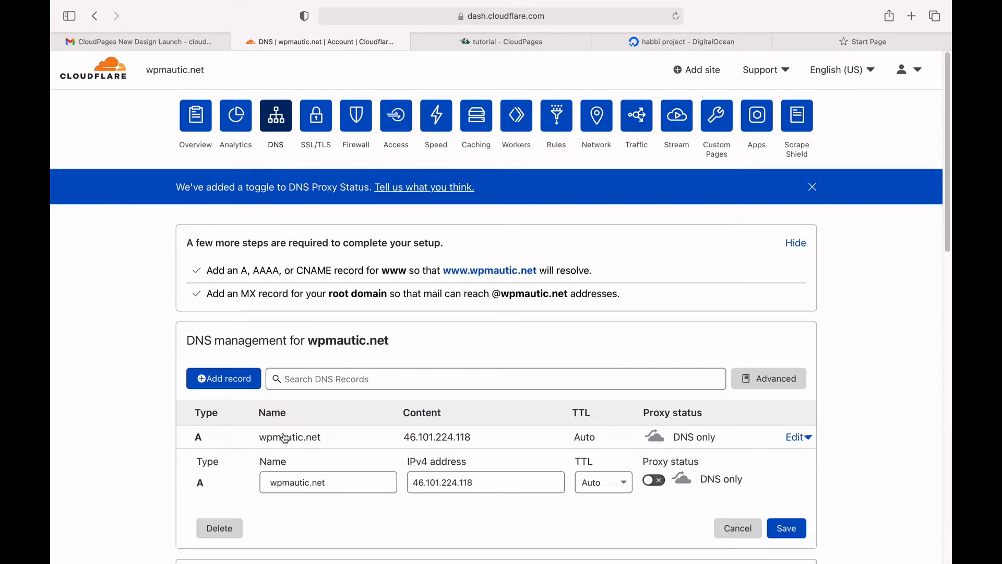
double_click(300, 482)
key("super+c")
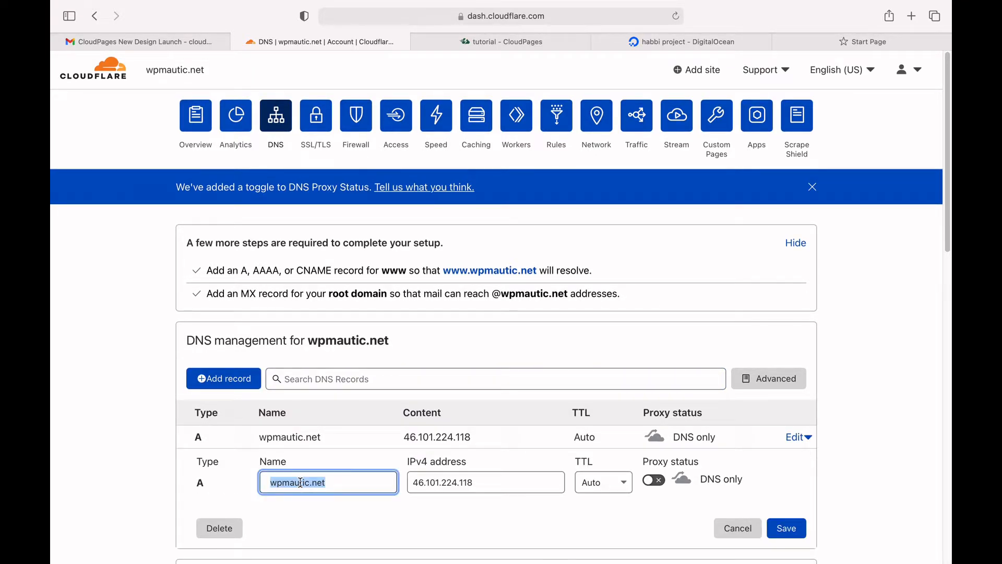
left_click(492, 39)
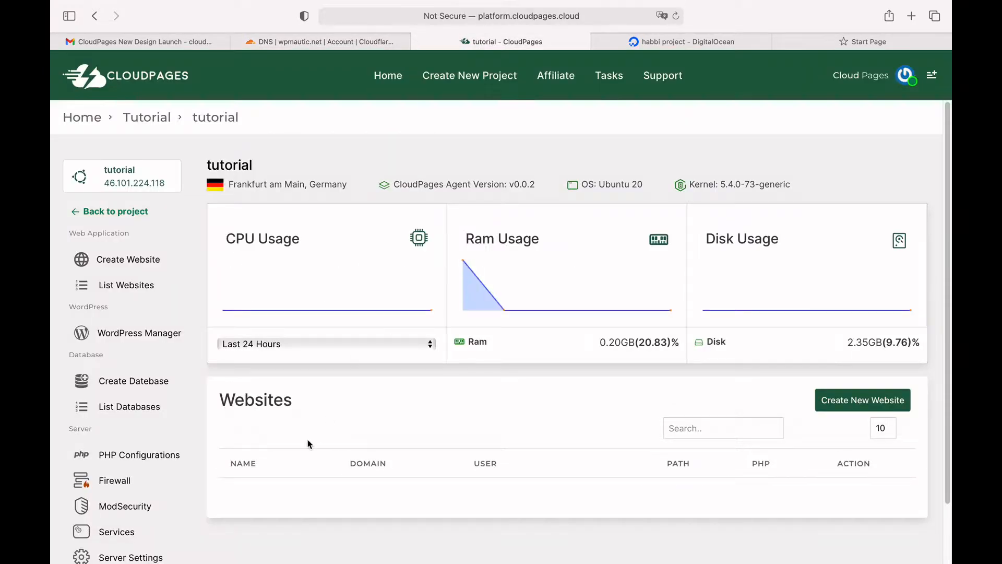
Create web app 'wp mautic' for wpmautic.net with owner and public path wpmautic
left_click(103, 258)
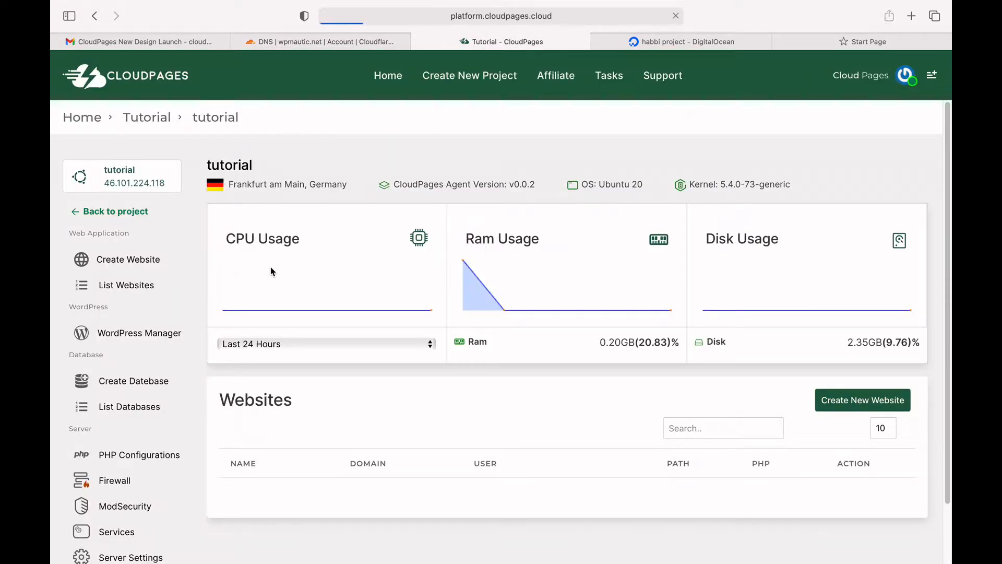
left_click(368, 246)
type("w")
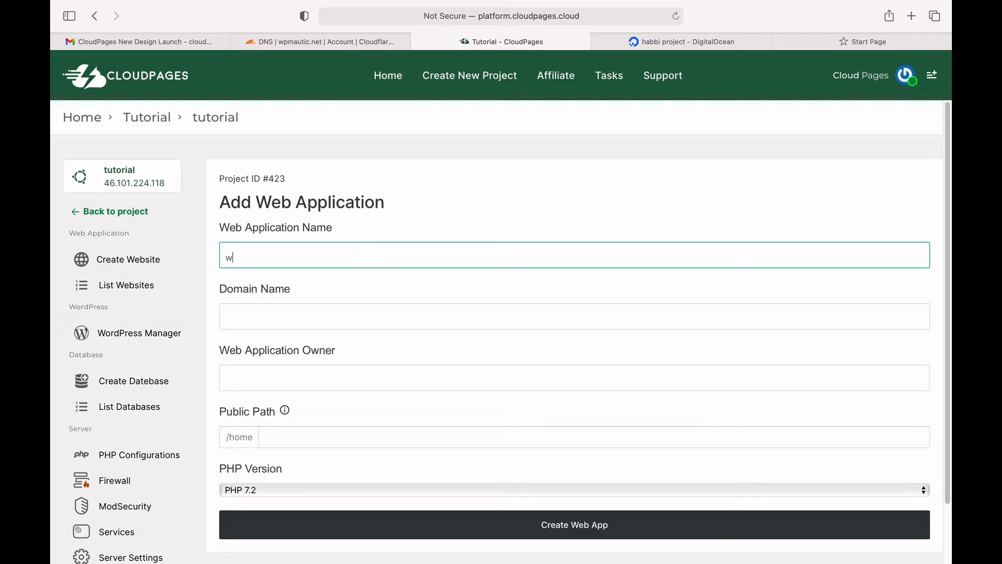
type("p mautic")
key("Tab")
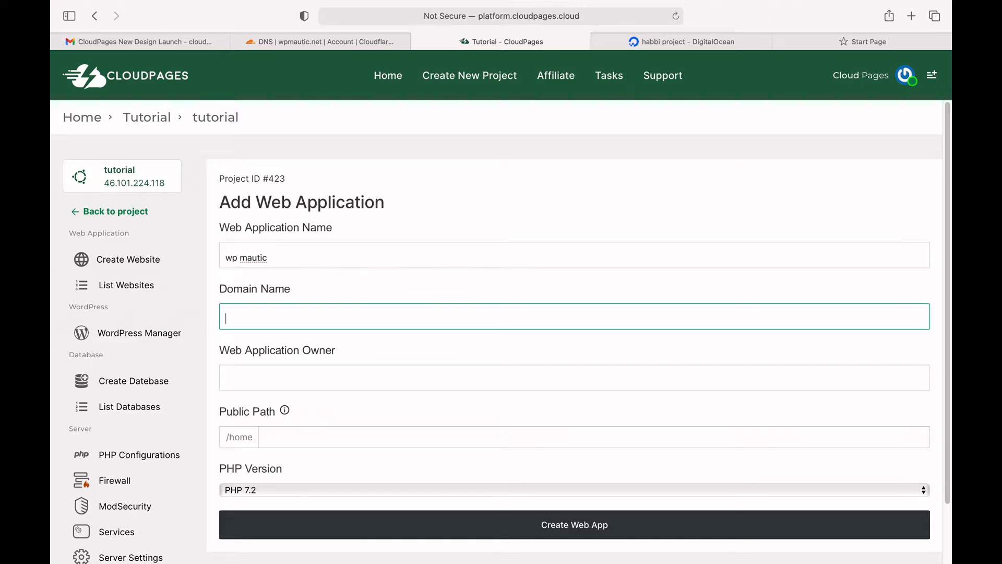
key("super+v")
left_click(340, 365)
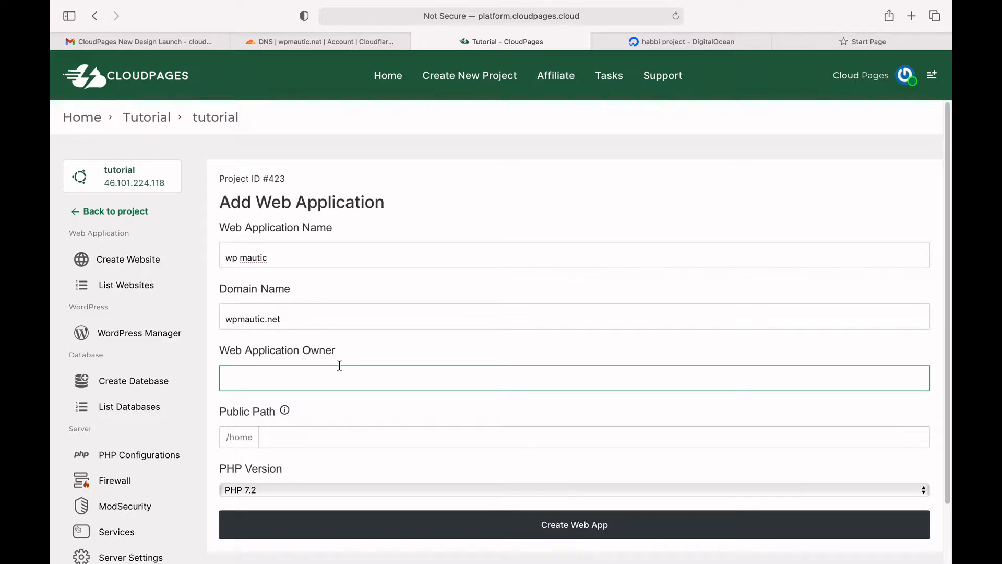
type("wpmautic")
key("Tab")
type("wpmautic")
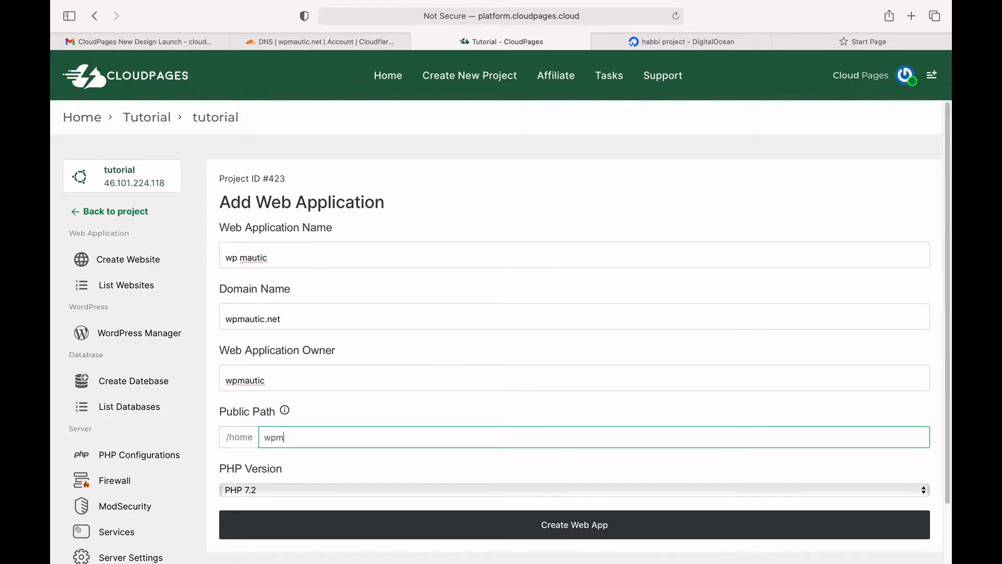
mouse_move(408, 552)
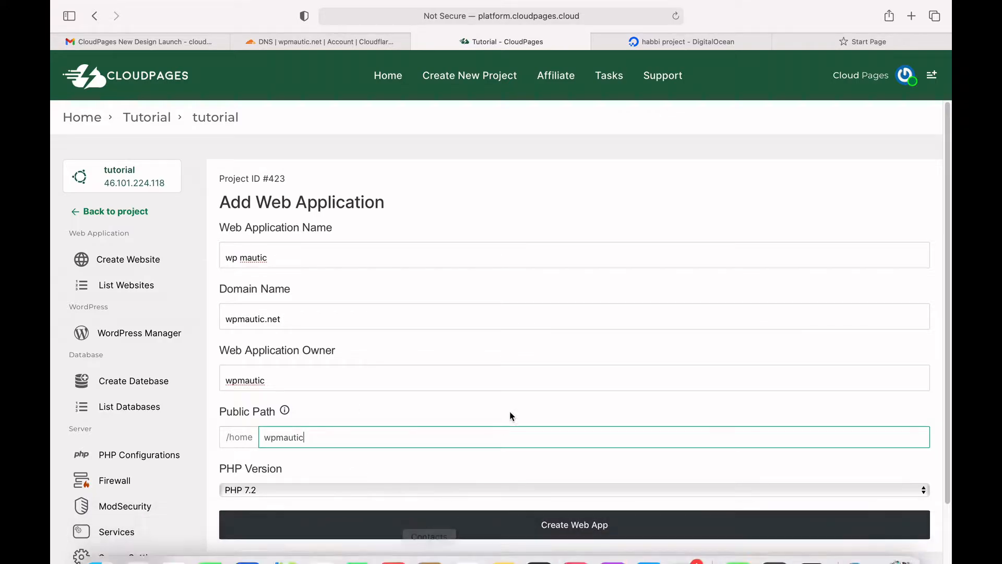
left_click(490, 523)
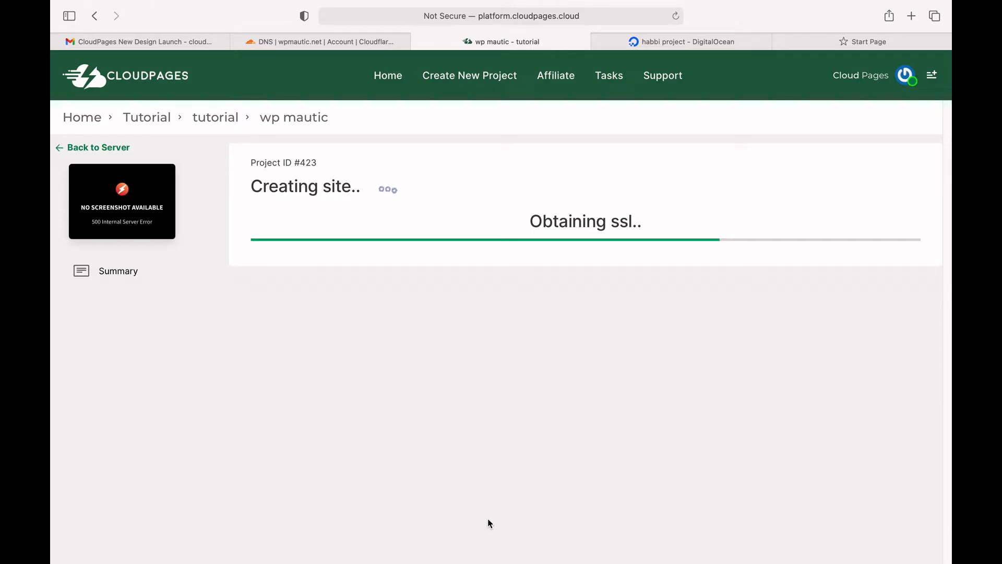
Wait until wp mautic is created with SSL, showing user wpmautic, PHP 7.2, /home/wpmautic
left_click(332, 42)
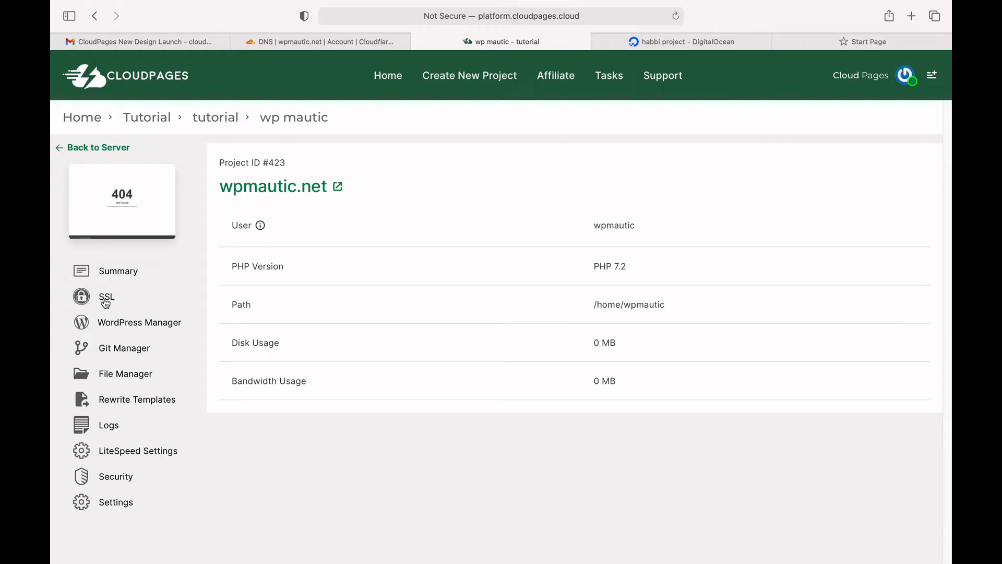
Verify wp mautic's SSL provider is Let's Encrypt, then return to the server's Websites list
left_click(106, 302)
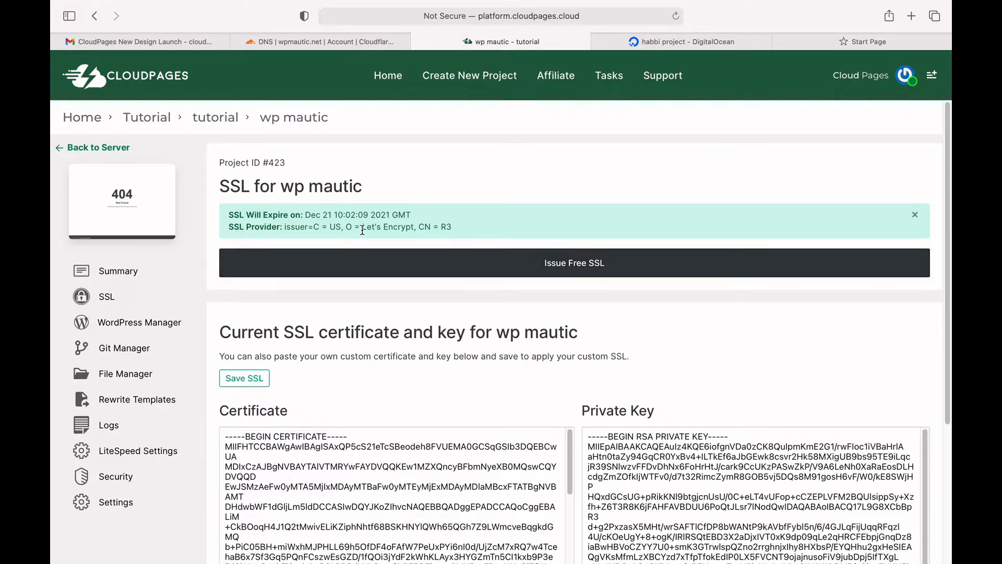
left_click_drag(363, 228, 456, 228)
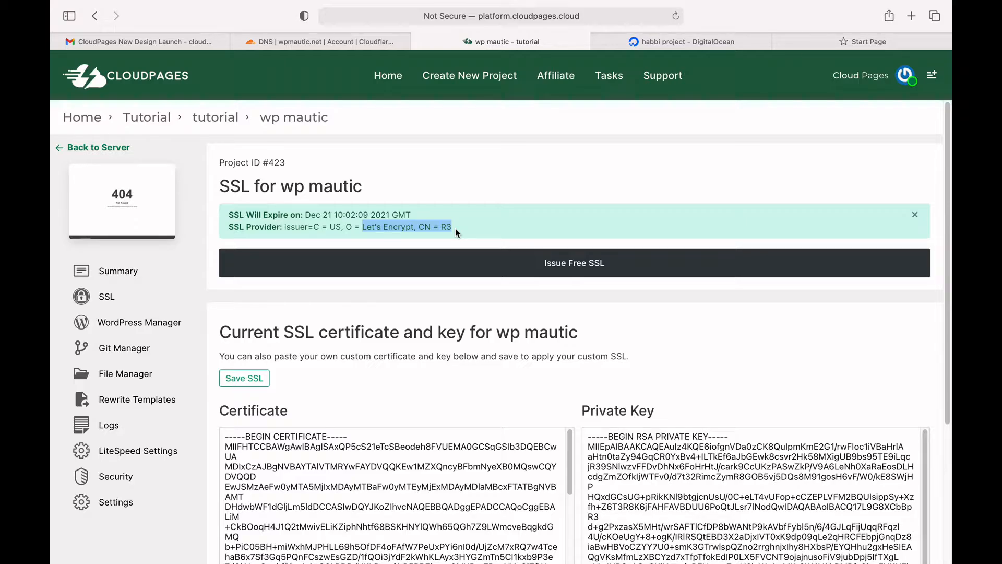
left_click(318, 44)
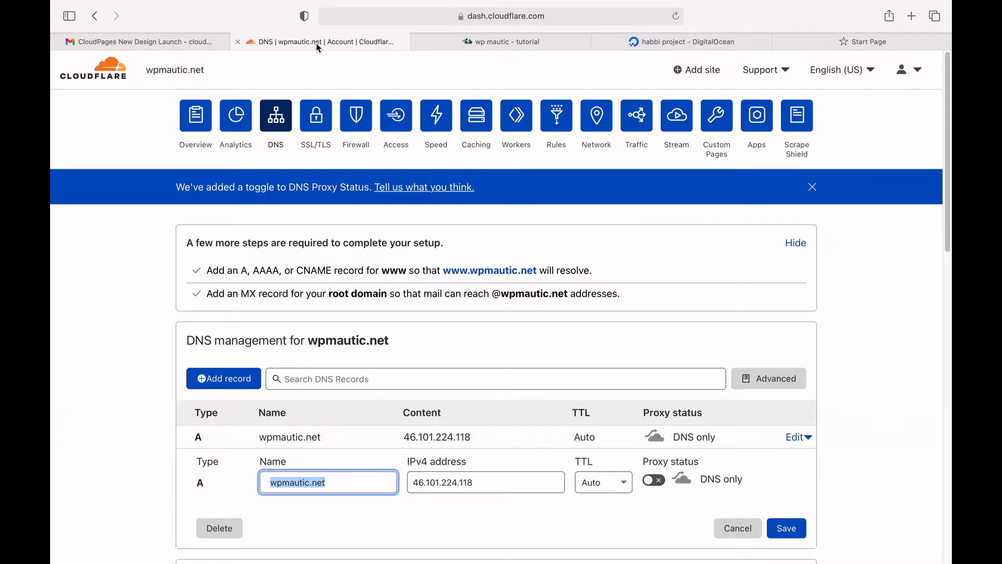
left_click(471, 50)
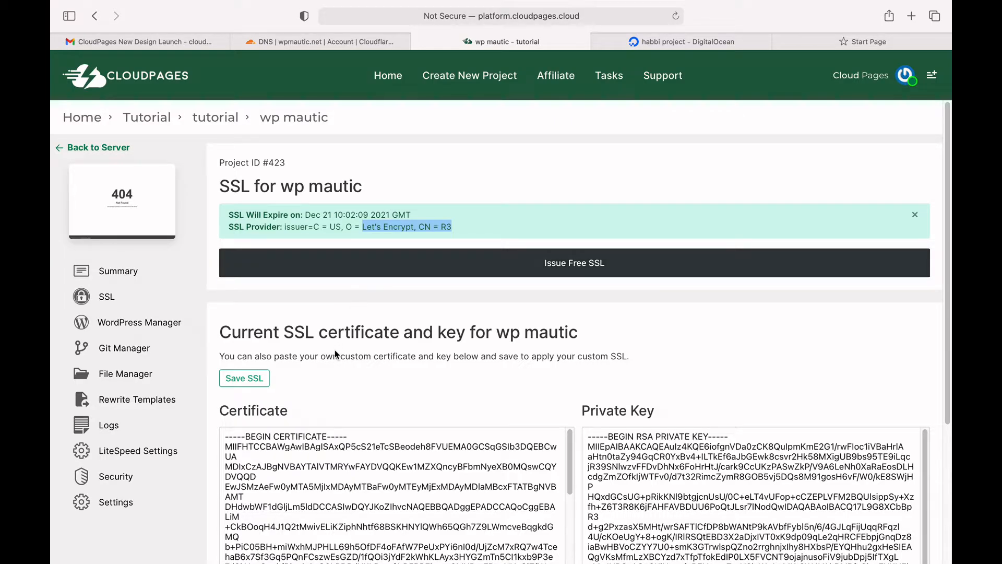
left_click(98, 148)
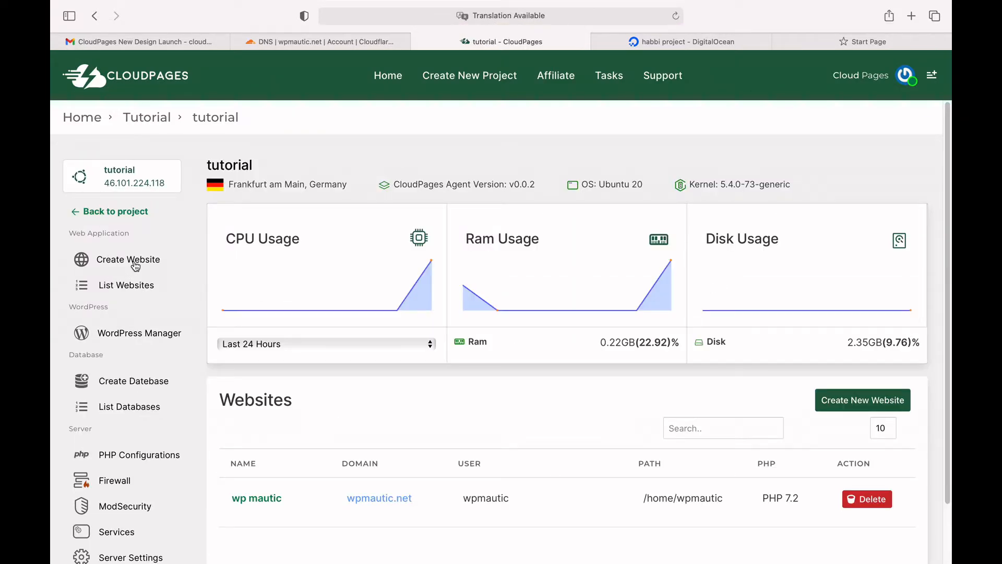
Start a new web app named 'ssl test' with domain saltest.wpmautic.net
left_click(131, 261)
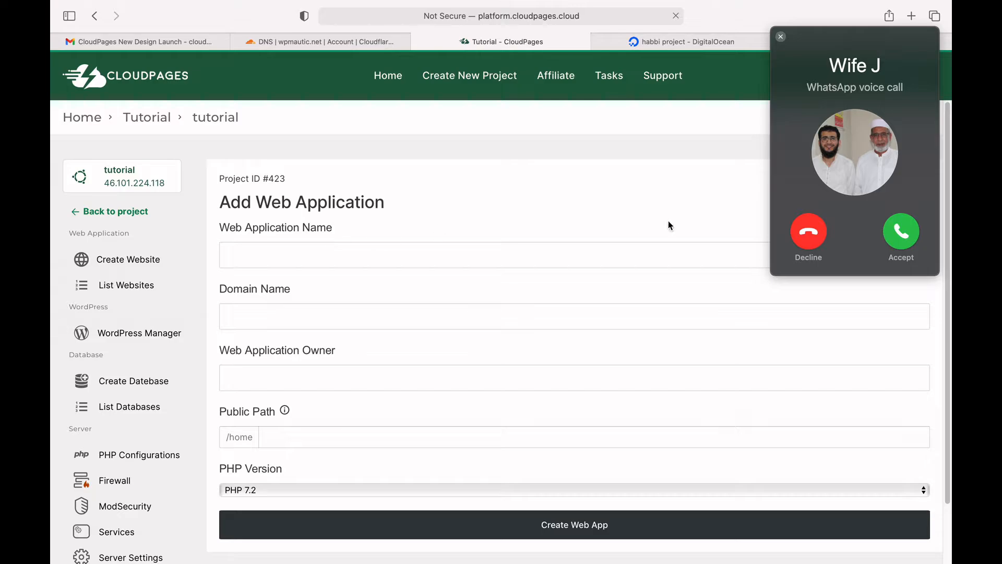
left_click(797, 230)
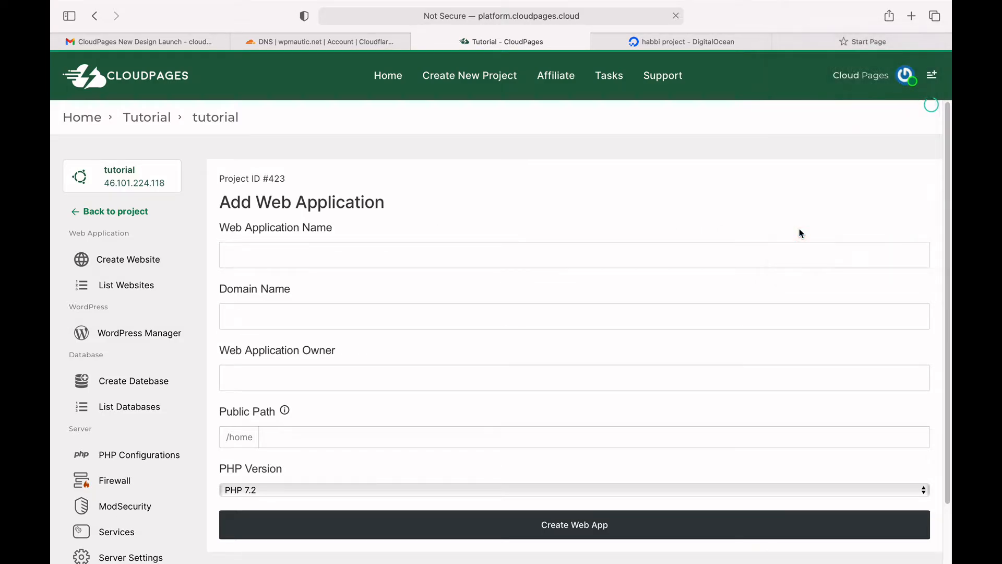
left_click(433, 259)
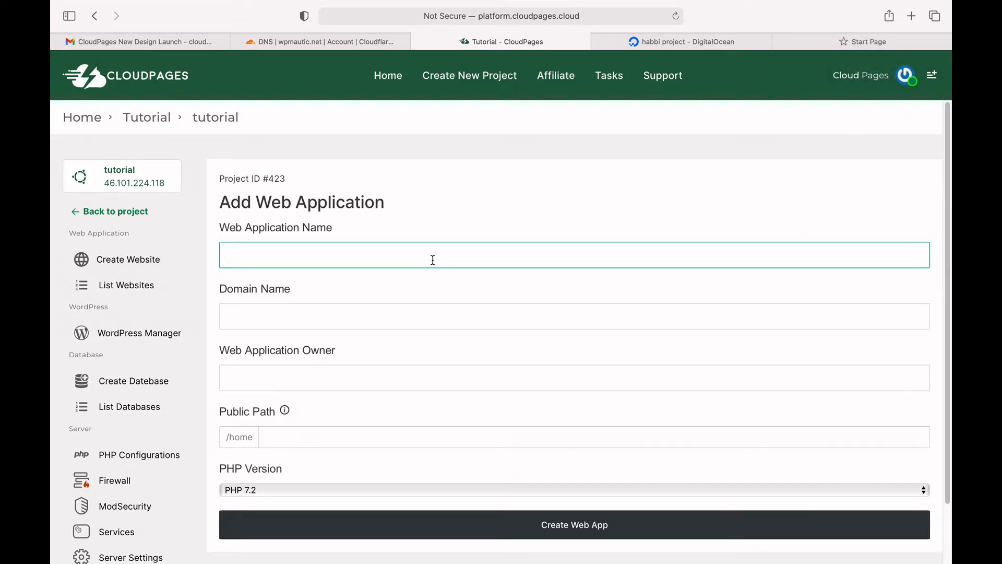
type("ssl test")
key("Tab")
type("ssltest.")
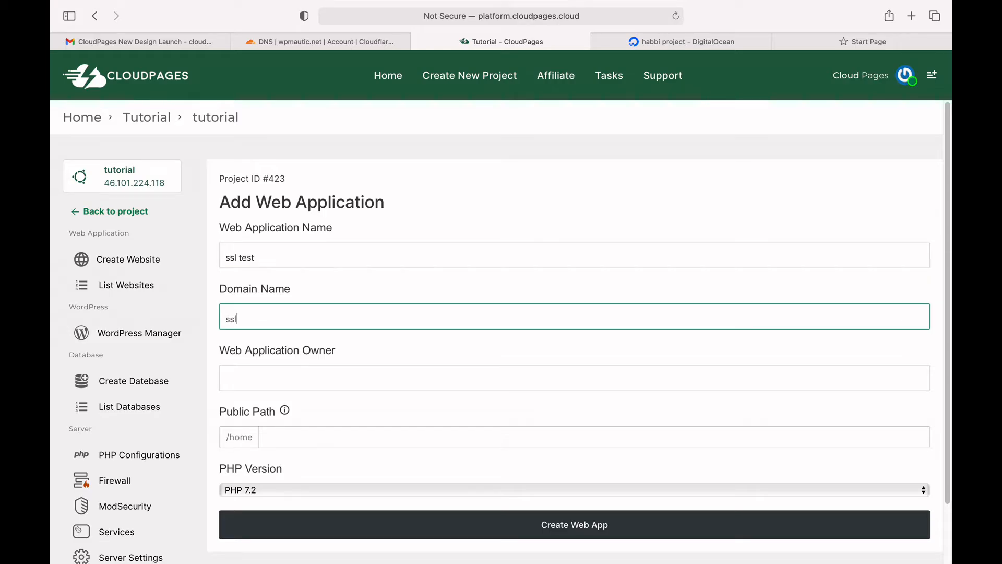
key("BackSpace")
key("BackSpace")
key("BackSpace")
key("BackSpace")
key("BackSpace")
type("est.wpmautic.net")
Set the web app owner and public path to ssltest, then open a blank browser tab
left_click(367, 384)
type("ssltest")
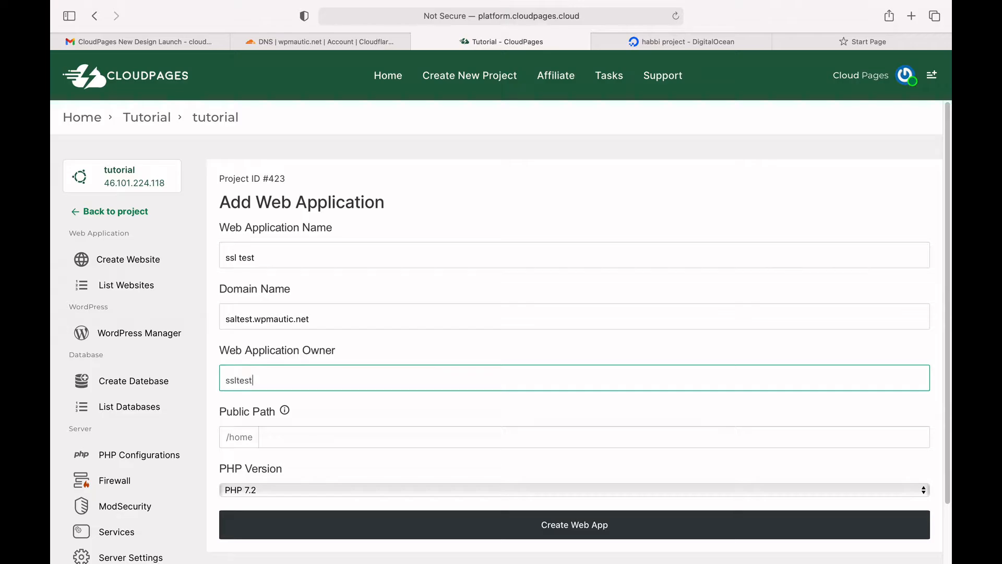
key("Tab")
type("ssltest")
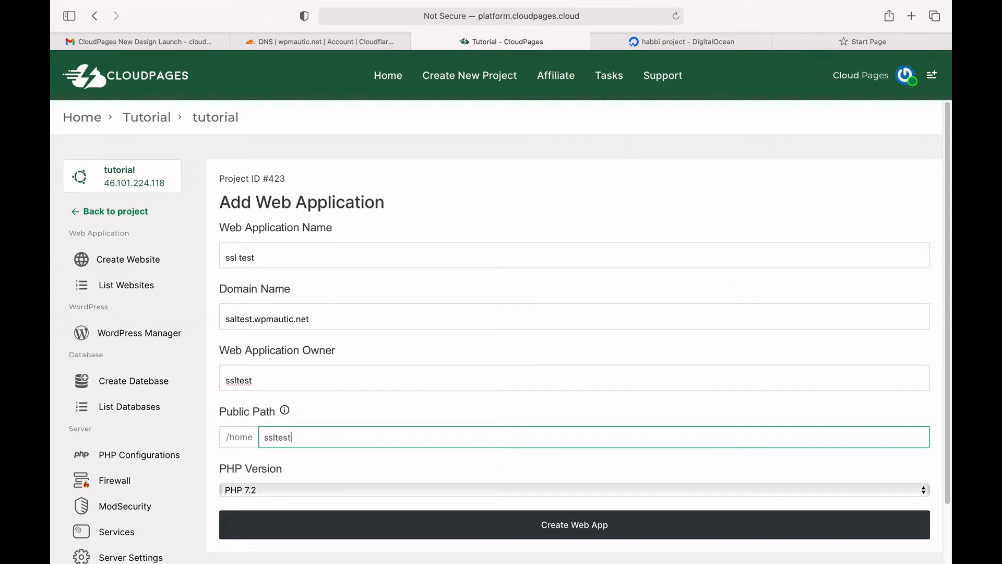
left_click(908, 47)
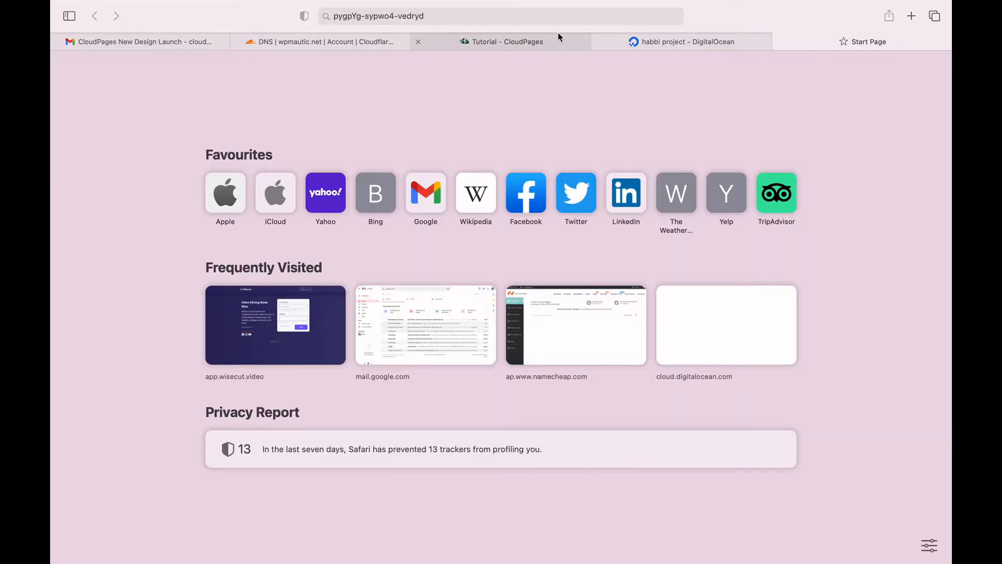
Search the web for 'online dig' to reach Google Admin Toolbox Dig
left_click(480, 16)
key("super+a")
key("BackSpace")
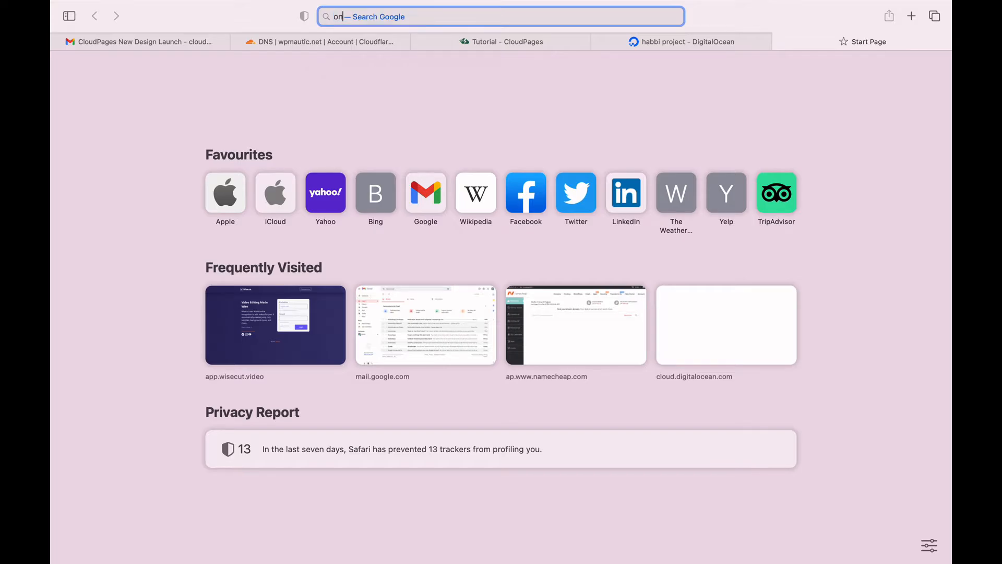
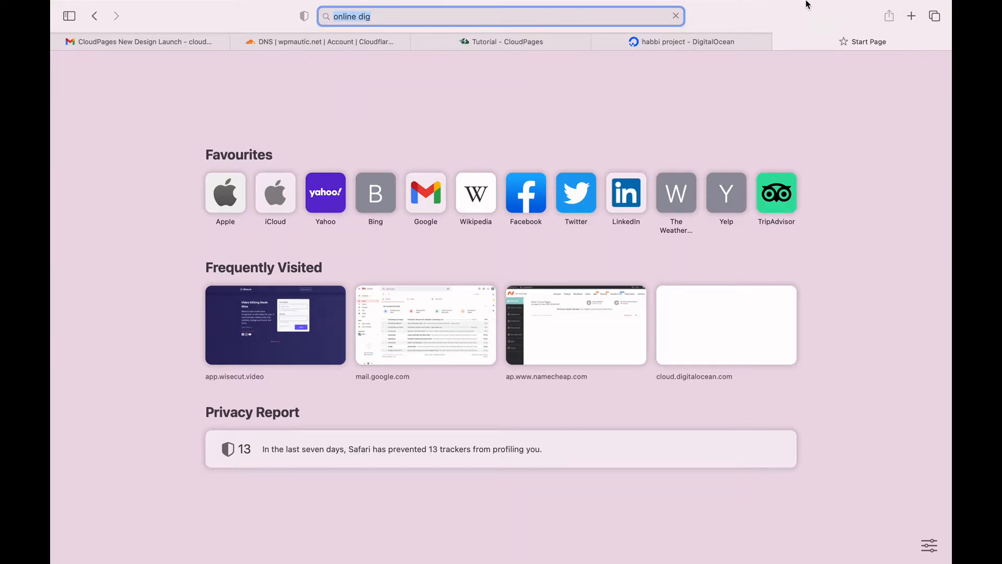
key("Return")
left_click_drag(835, 59, 503, 65)
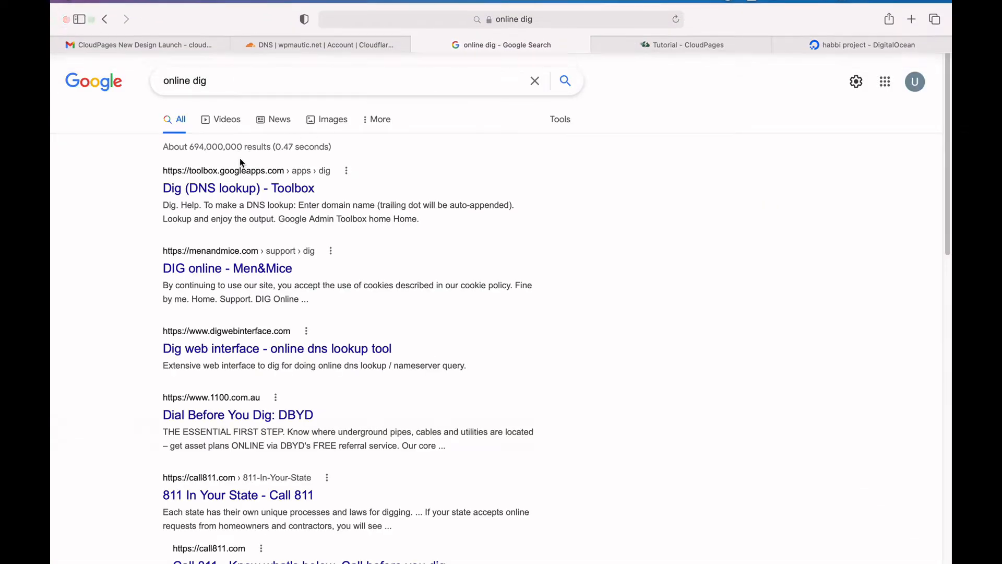
Look up the A record for saltest.wpmautic.net in Dig, finding none yet
left_click(674, 42)
triple_click(322, 318)
key("super+c")
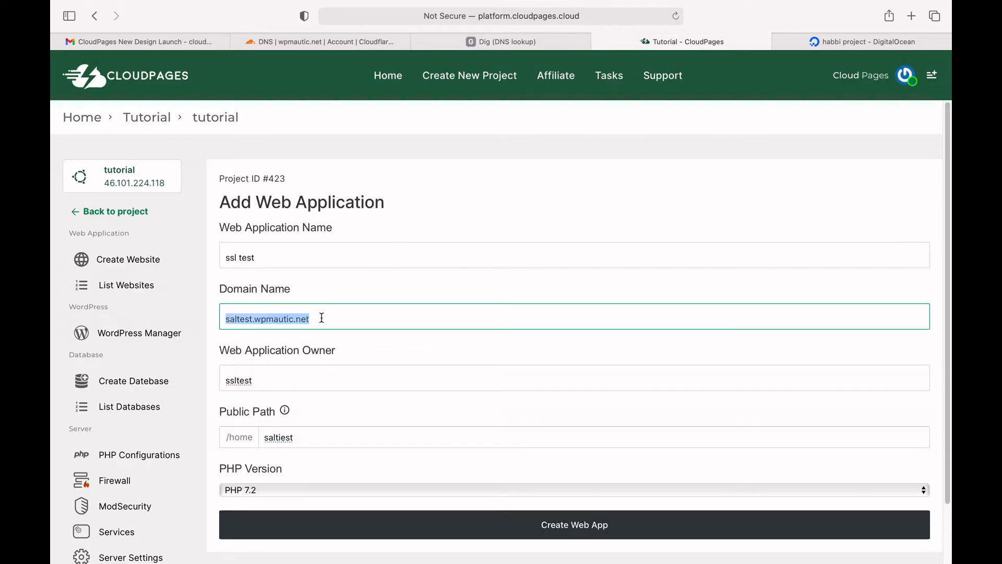
left_click(484, 42)
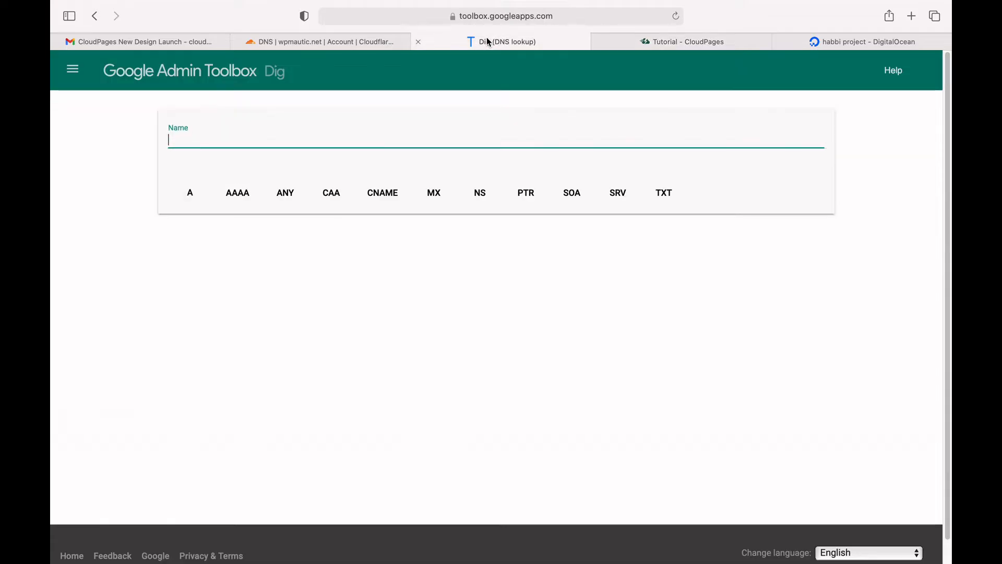
key("super+v")
left_click(188, 192)
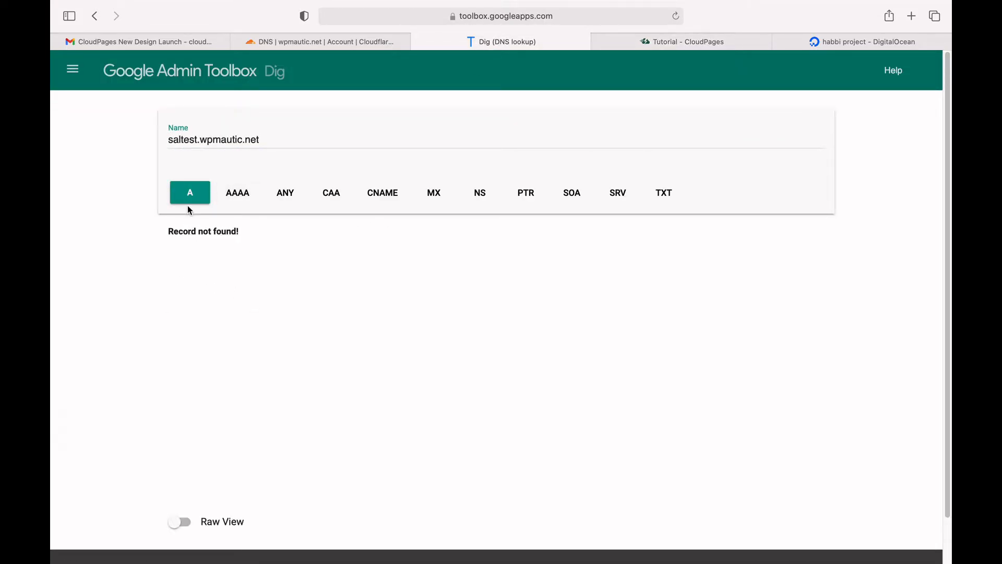
Look up wpmautic.net's A record, confirming it resolves to 46.101.224.118
left_click_drag(200, 143, 119, 139)
key("BackSpace")
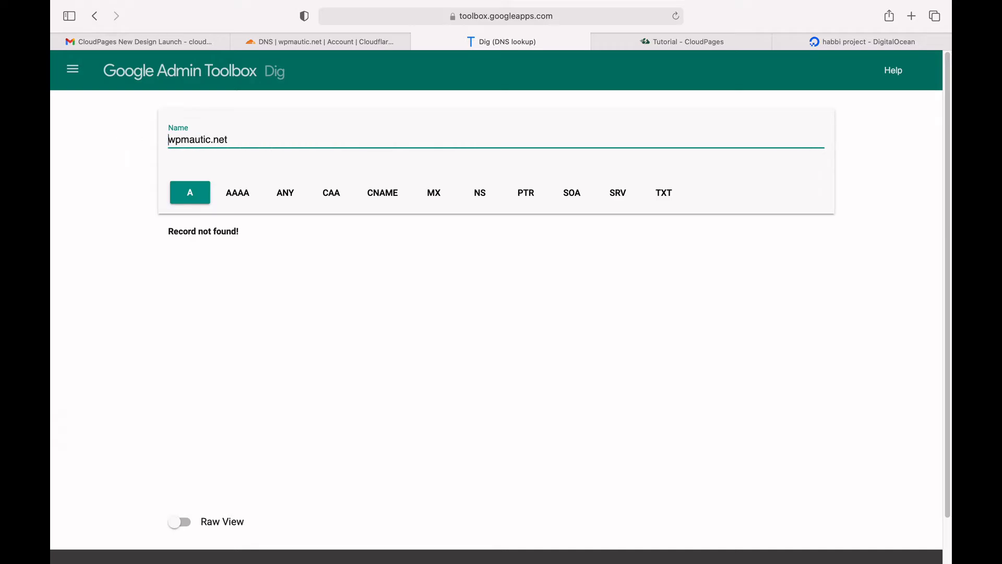
left_click(171, 203)
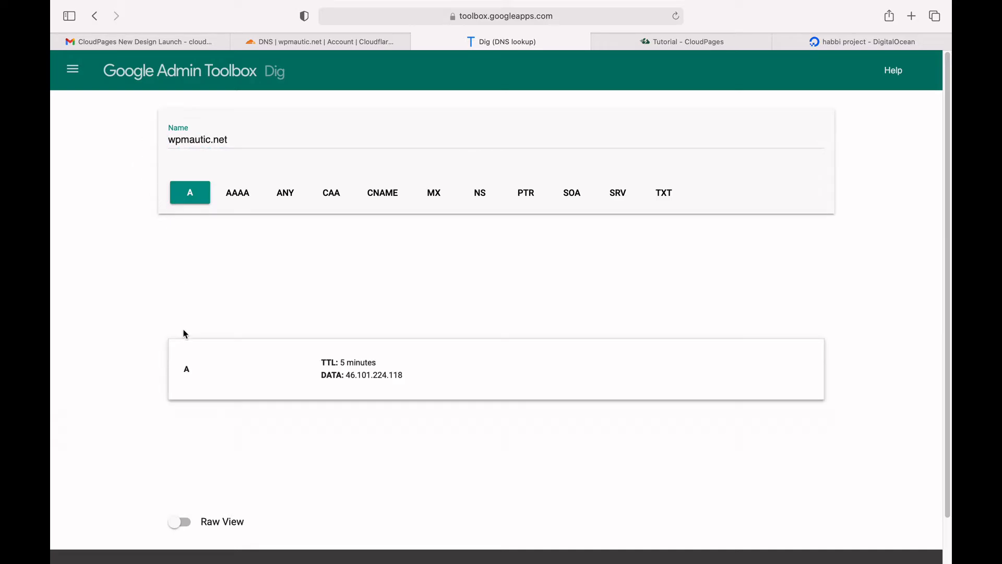
left_click_drag(320, 376, 409, 380)
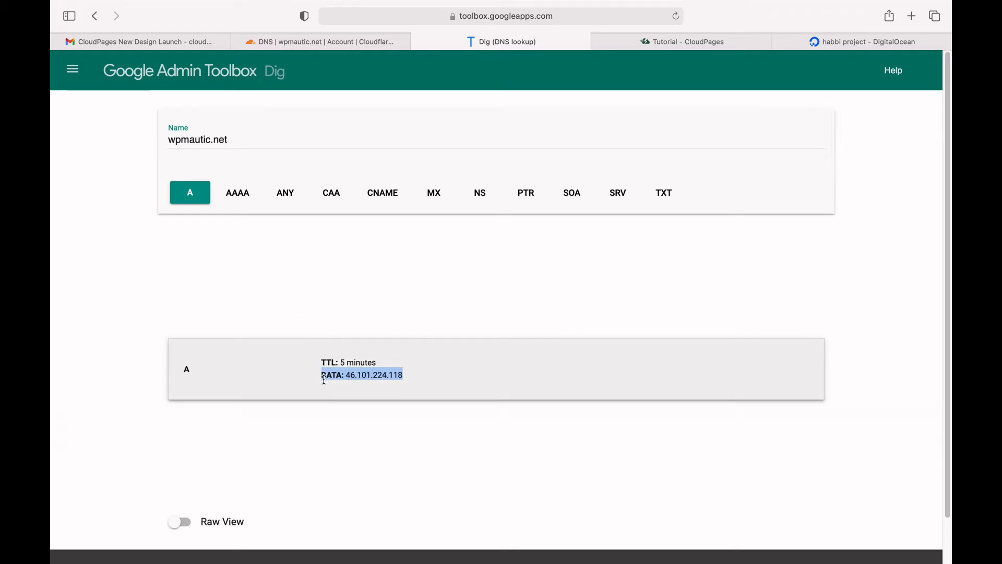
left_click_drag(323, 378, 417, 378)
left_click(336, 45)
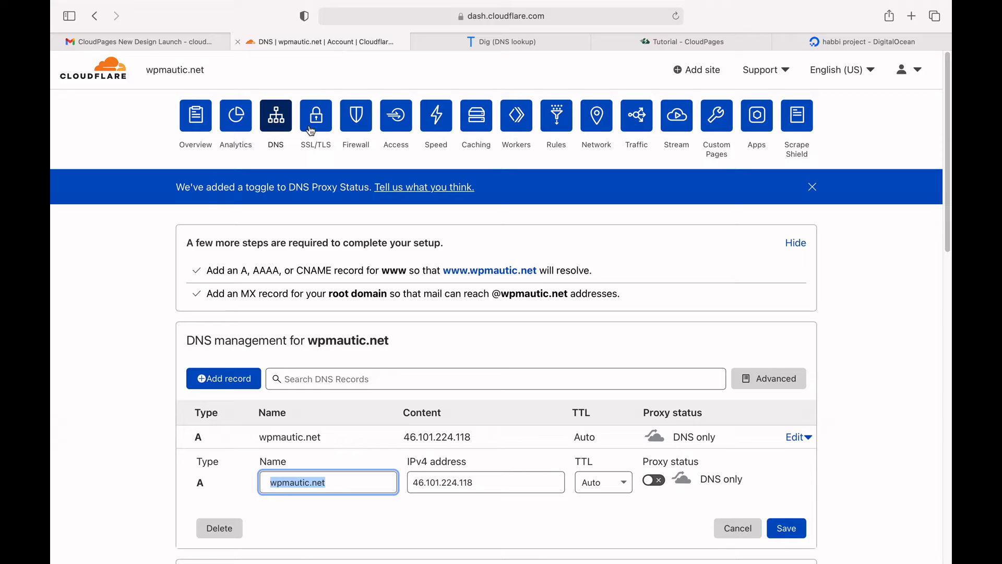
Create the ssl test web app and view its self-signed example.com SSL certificate
left_click(669, 52)
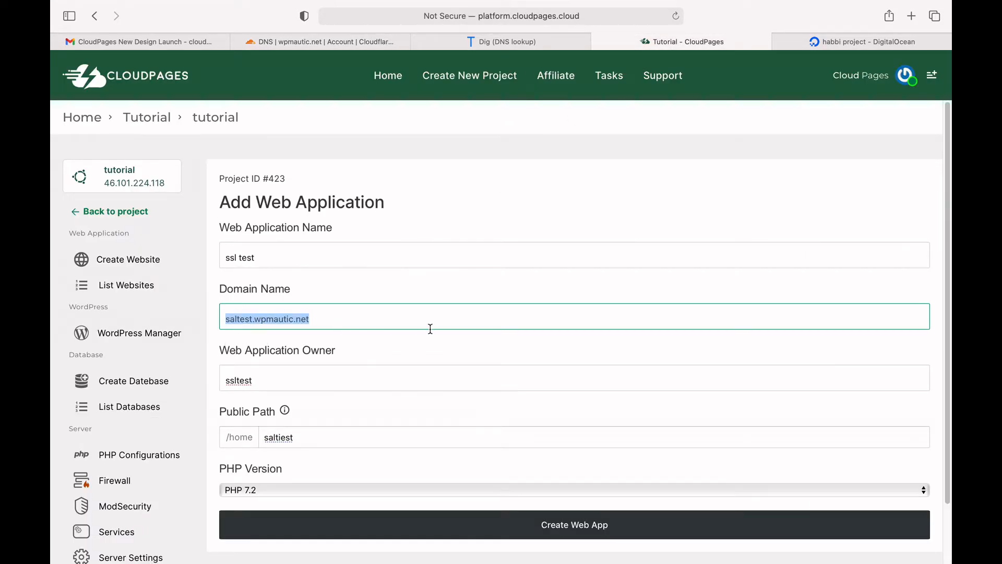
scroll(430, 328, "down", 3)
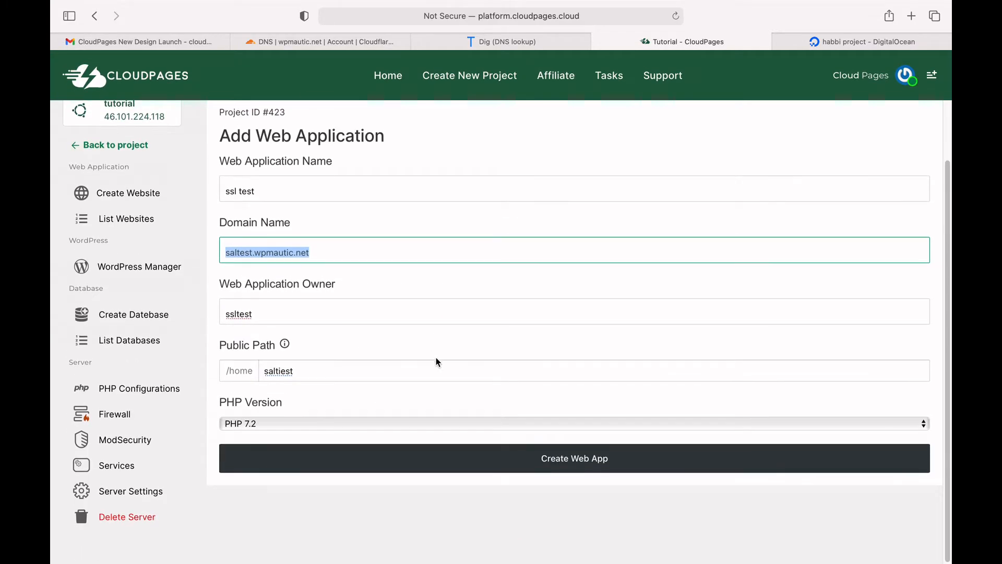
left_click(436, 458)
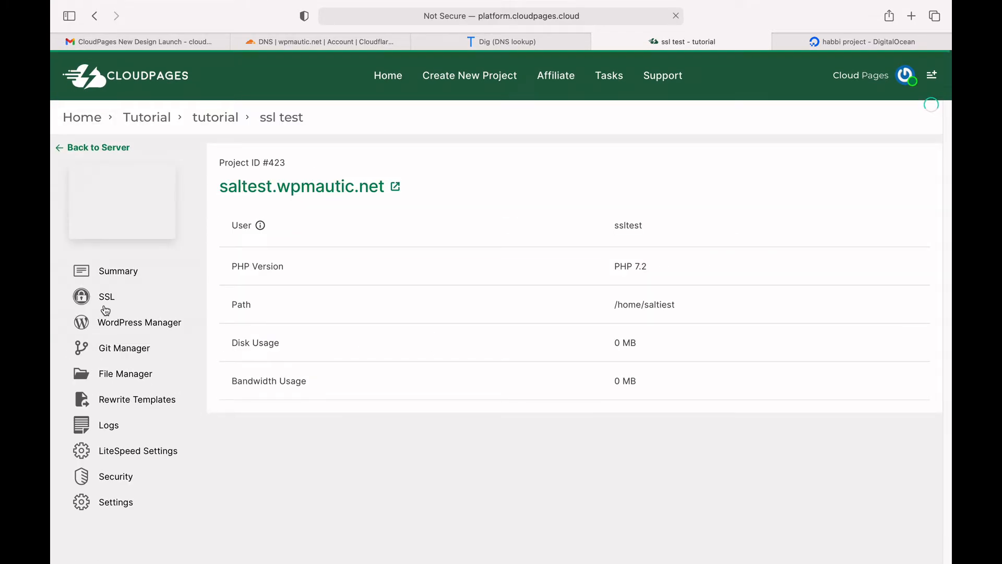
left_click(106, 297)
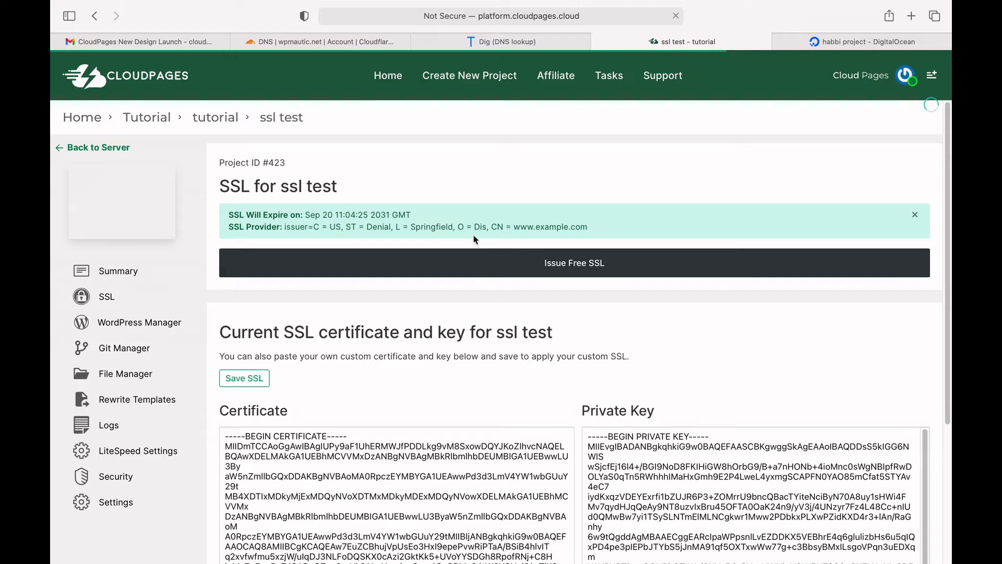
left_click_drag(410, 227, 562, 237)
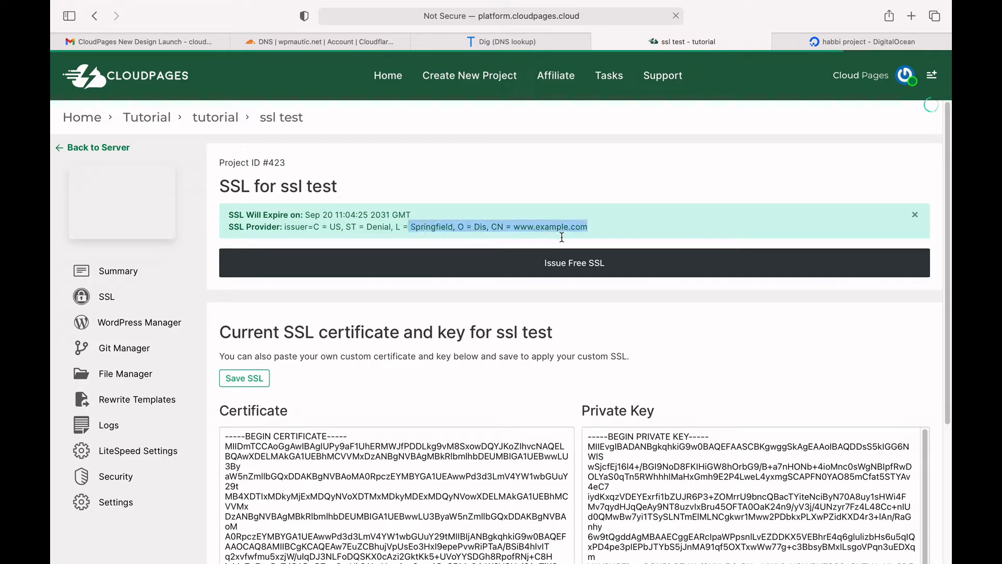
left_click(590, 229)
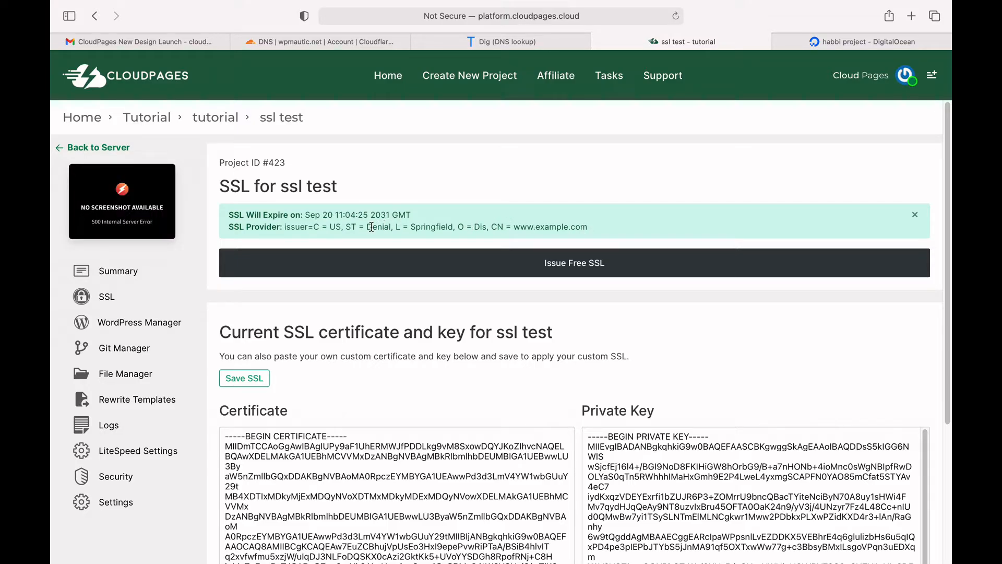
left_click_drag(367, 227, 583, 238)
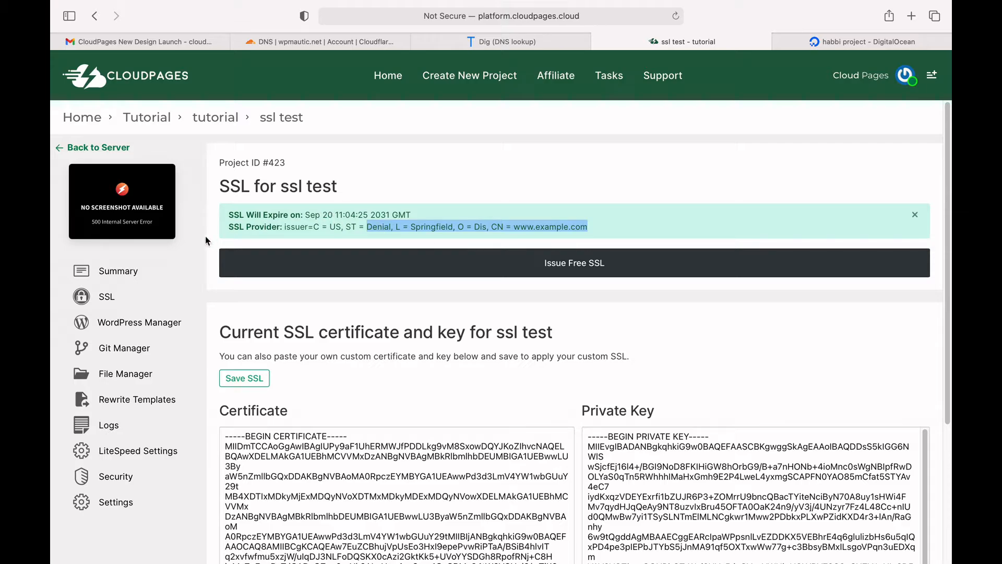
Back on the server dashboard, find saltest.wpmautic.net in the Websites list
left_click(105, 147)
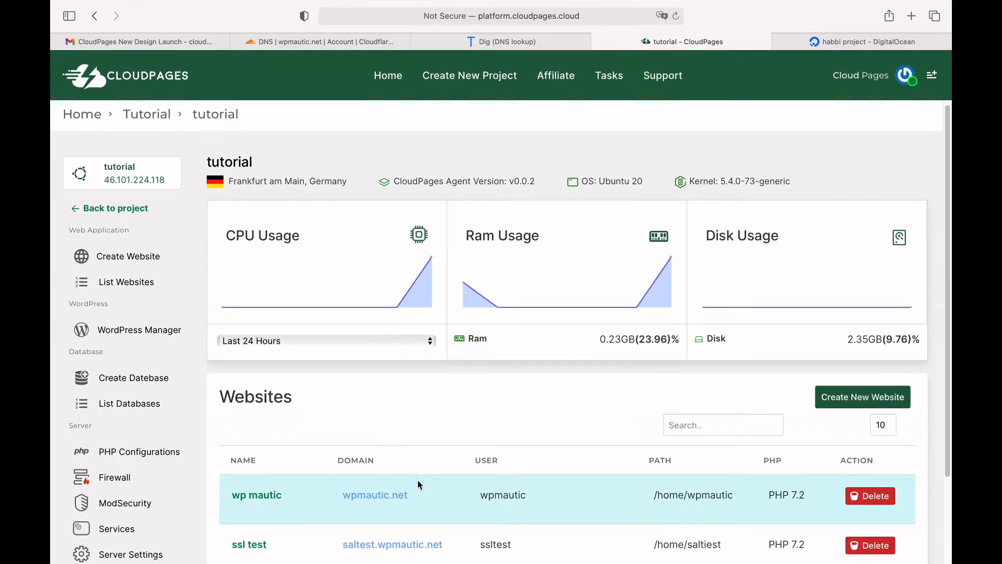
scroll(418, 478, "down", 3)
left_click_drag(336, 475, 376, 474)
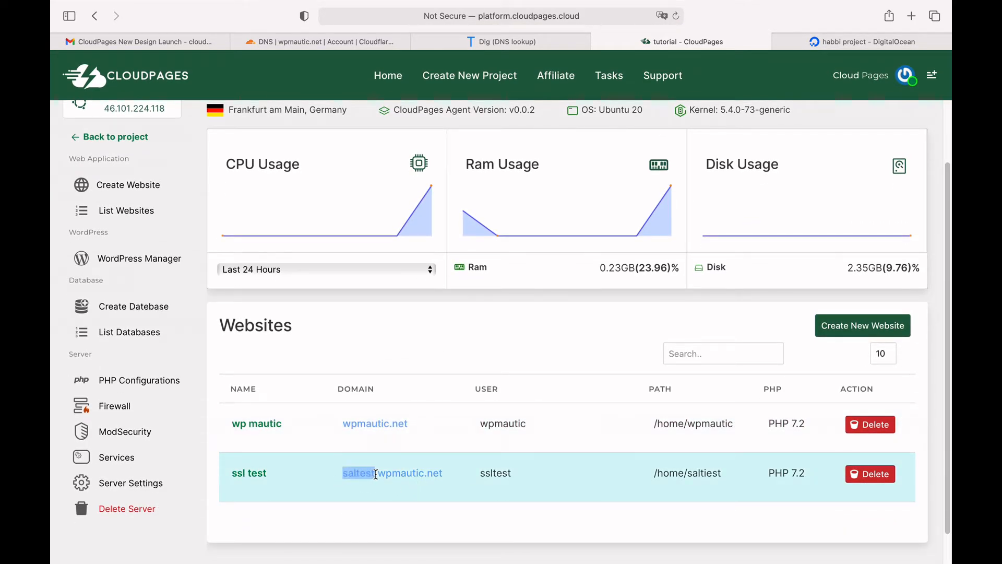
In Cloudflare, close the root record edit and start a new record named saltest
left_click(346, 44)
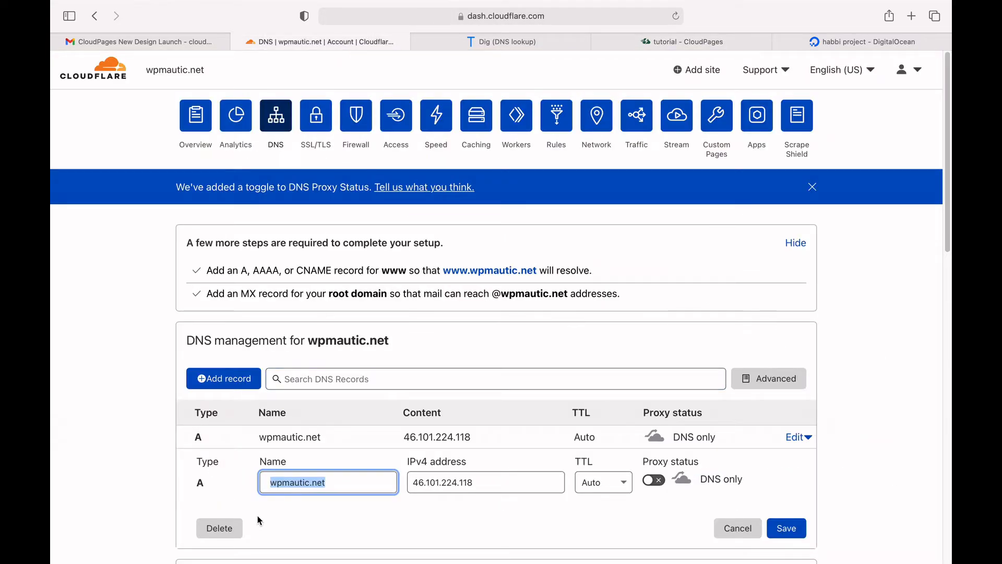
left_click(738, 528)
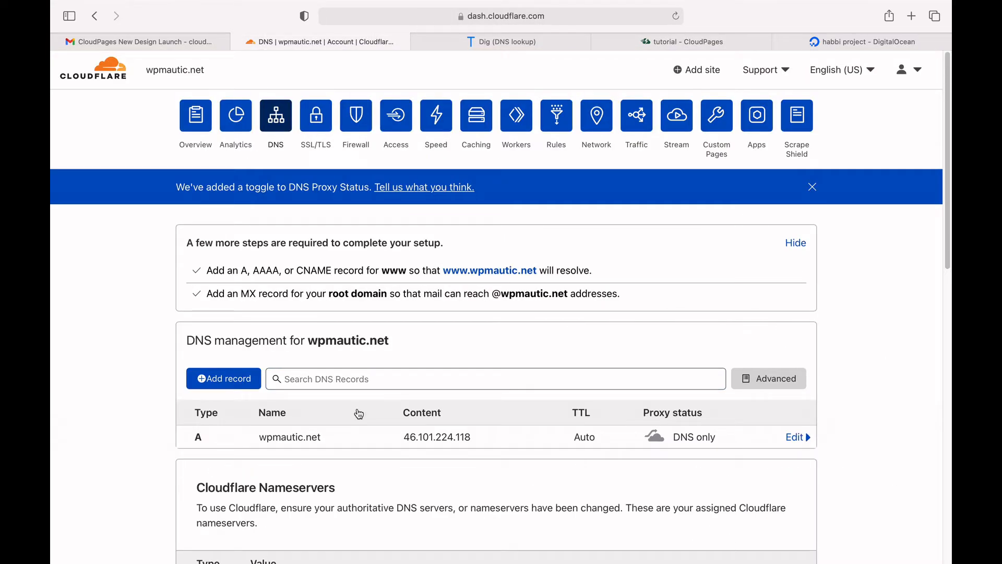
left_click(225, 378)
left_click(330, 453)
type("saltest")
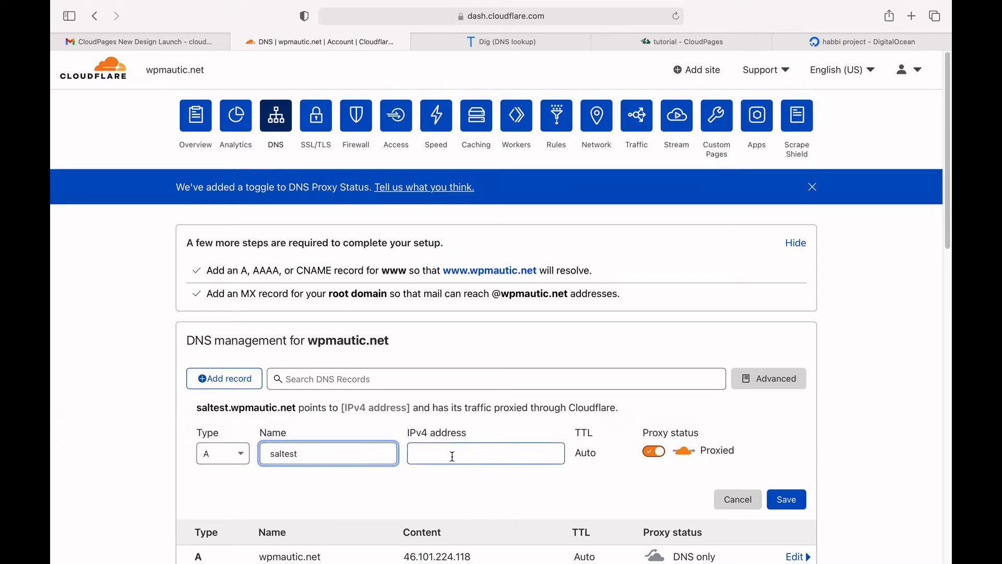
left_click(440, 502)
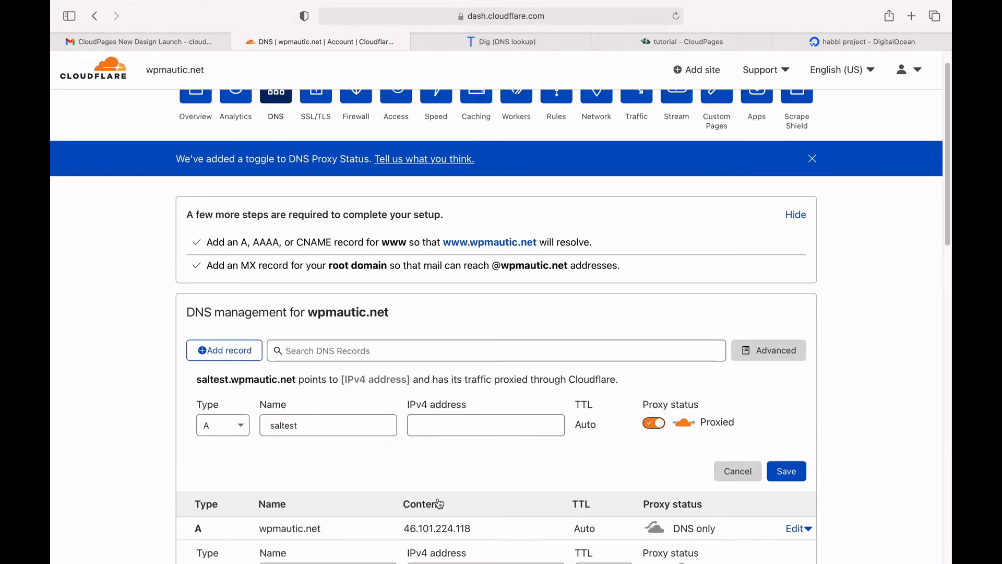
Give the saltest record IPv4 46.101.224.118, set it DNS only, and save
scroll(440, 501, "down", 1)
double_click(458, 530)
key("super+c")
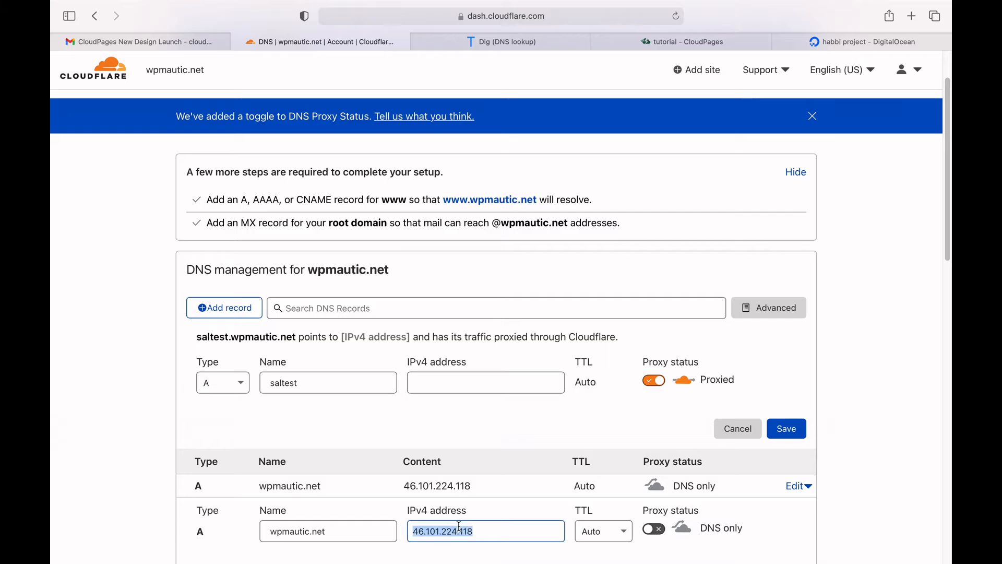
left_click(463, 382)
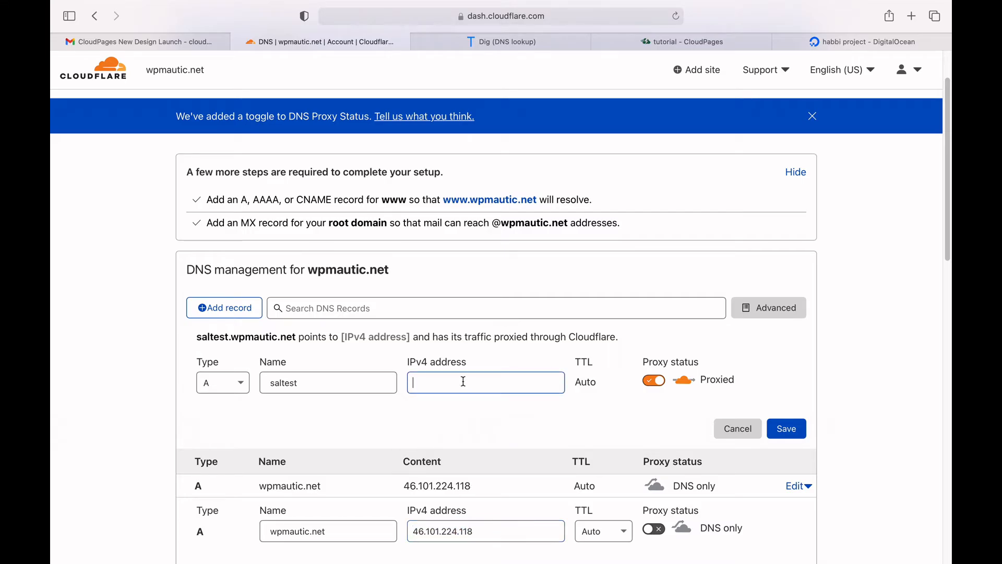
key("super+v")
left_click(655, 381)
left_click(788, 429)
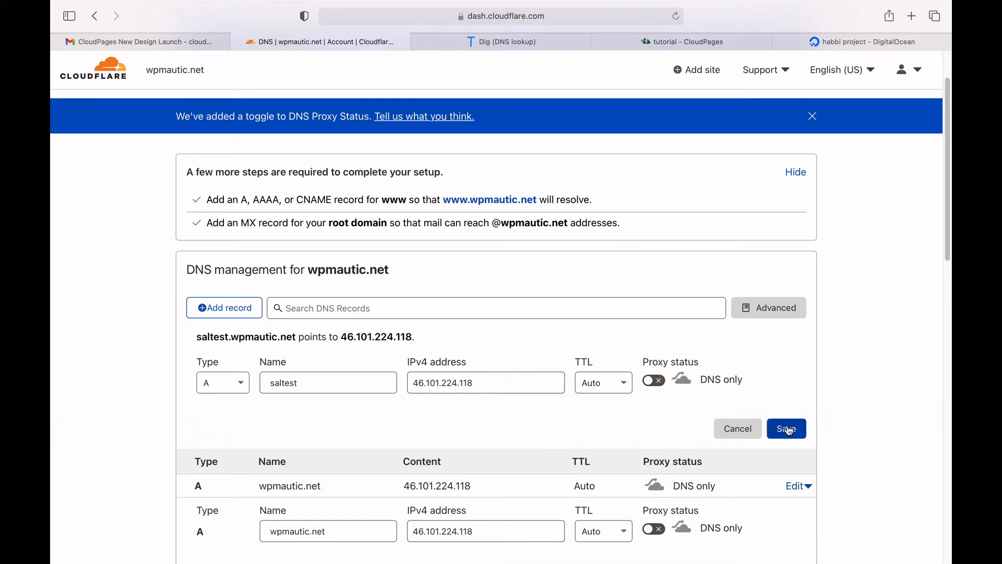
left_click(689, 46)
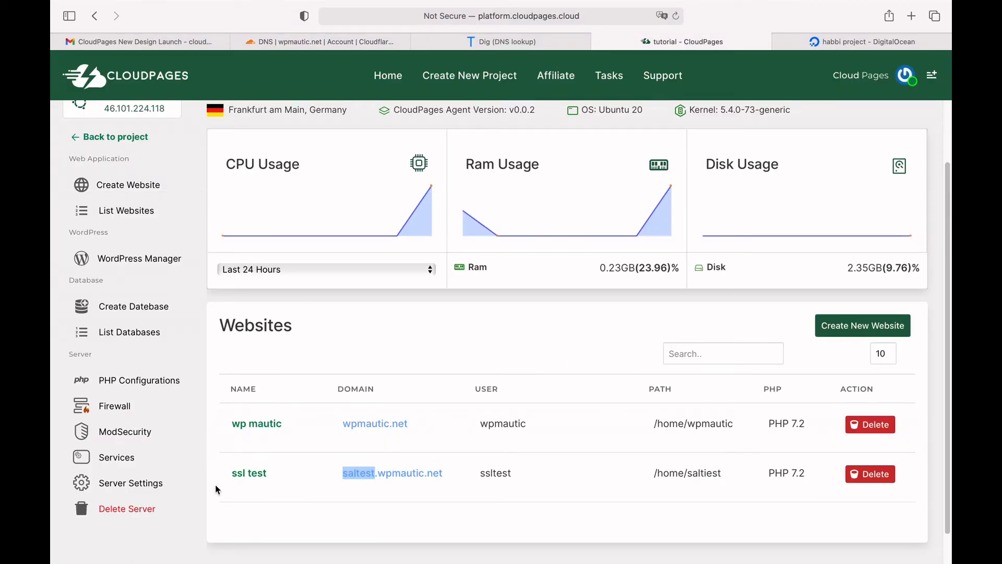
Issue a free SSL certificate from the ssl test website's SSL settings
left_click(249, 471)
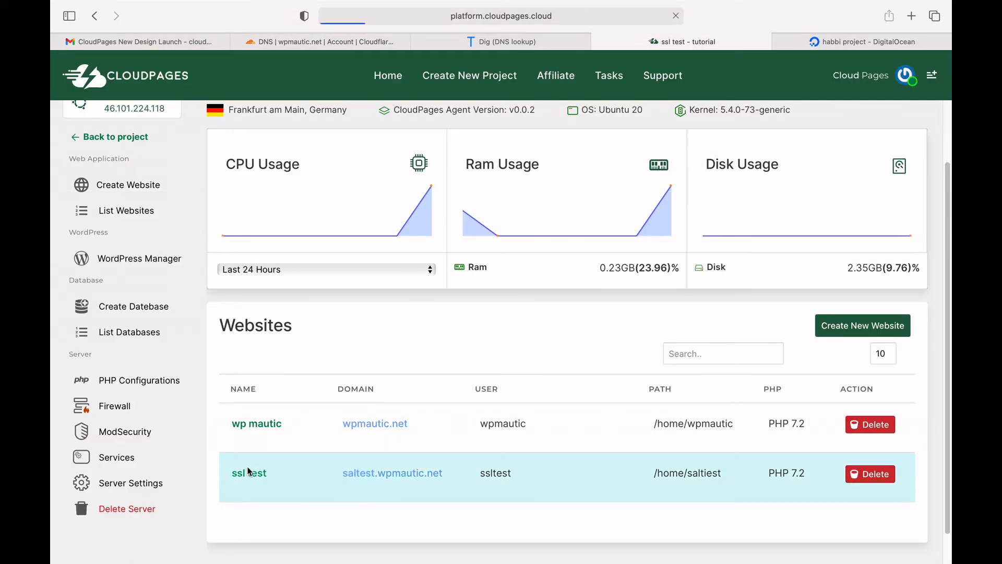
left_click(102, 300)
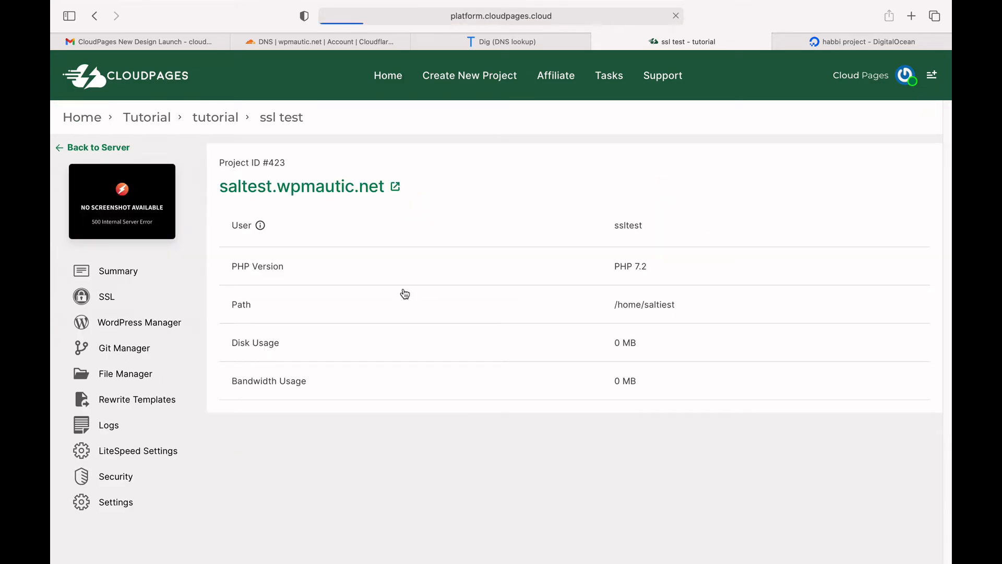
left_click(495, 270)
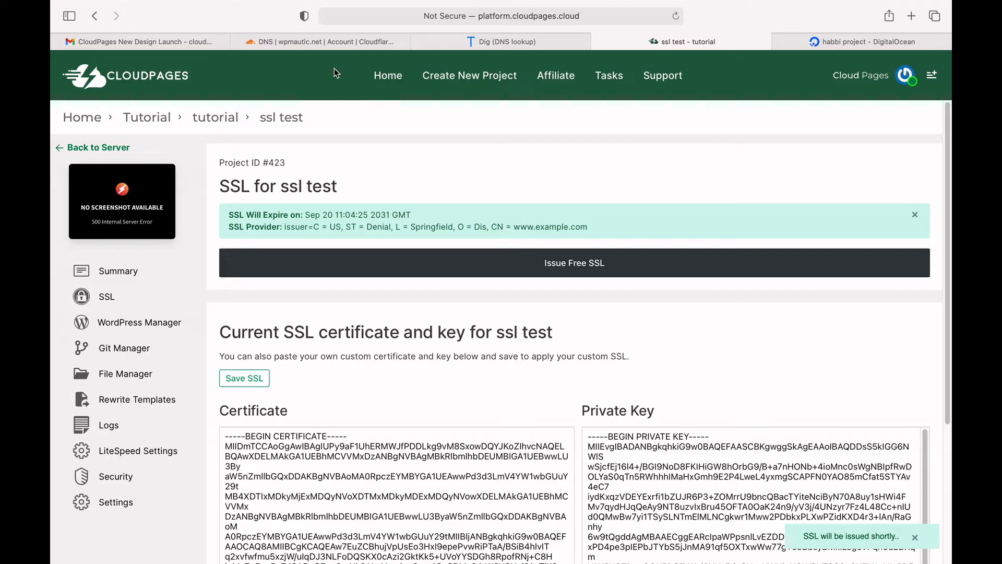
Review the SSL/TLS encryption mode options for wpmautic.net in Cloudflare, leaving it on Flexible
left_click(304, 45)
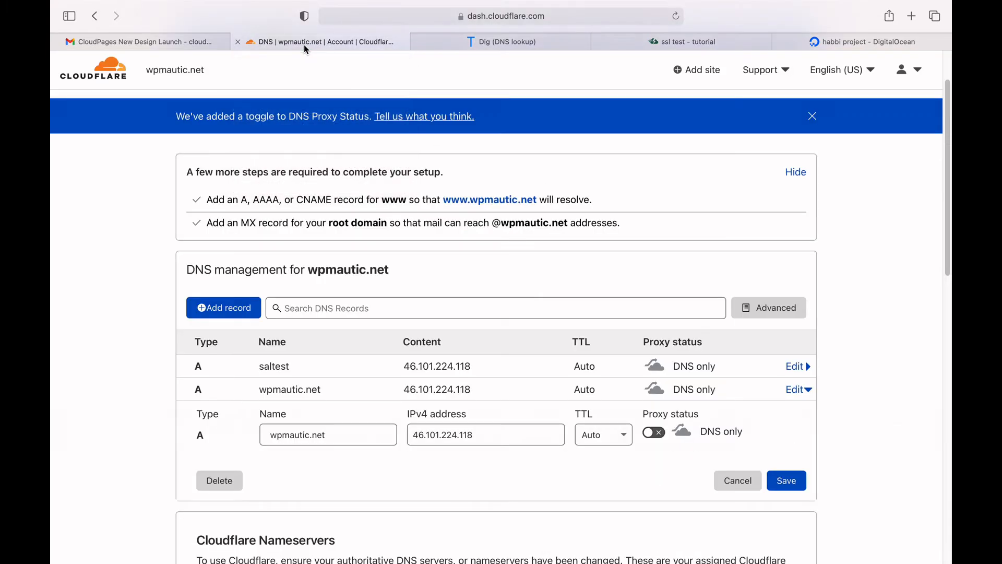
scroll(121, 306, "down", 3)
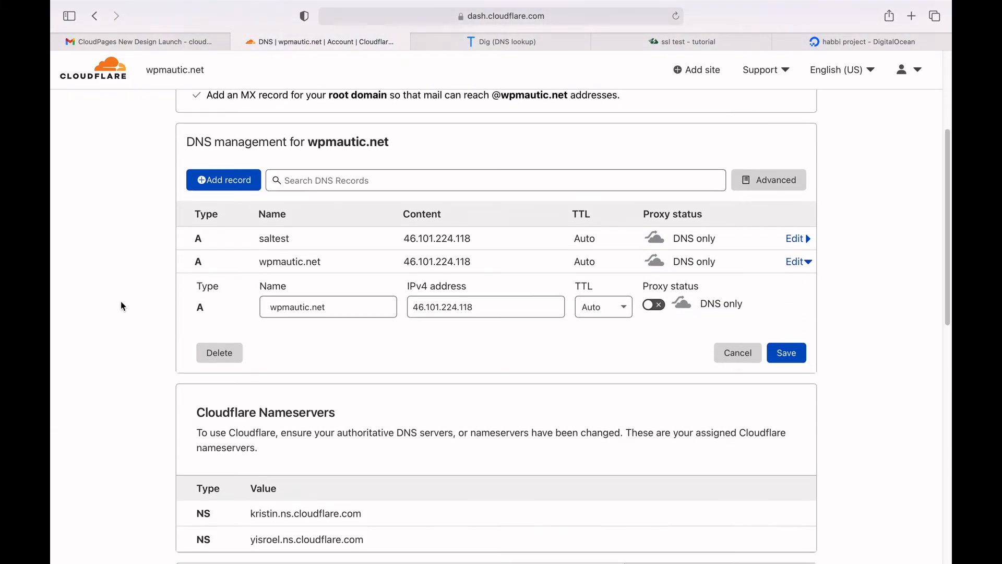
scroll(121, 306, "up", 5)
left_click(316, 117)
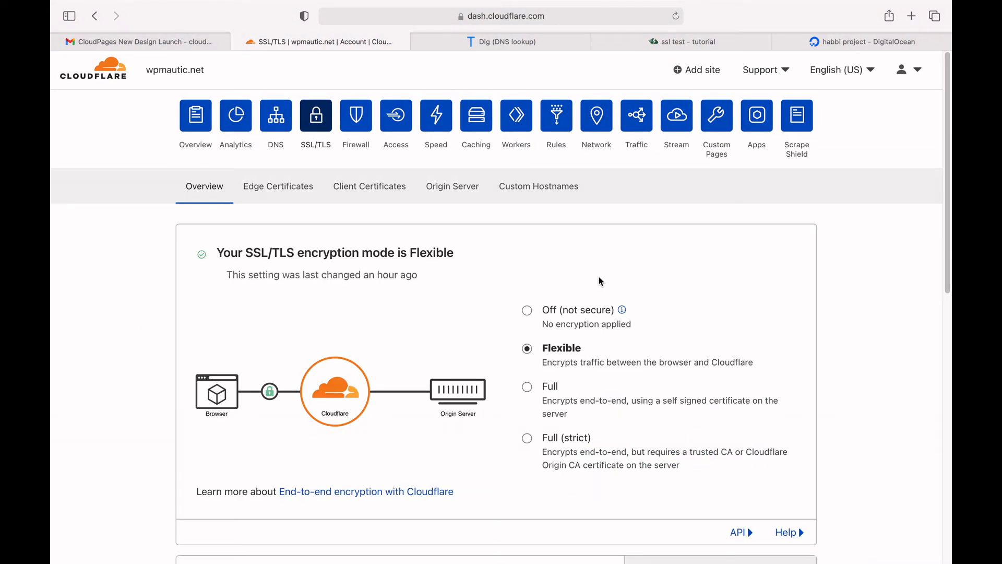
scroll(602, 282, "down", 1)
scroll(602, 281, "down", 2)
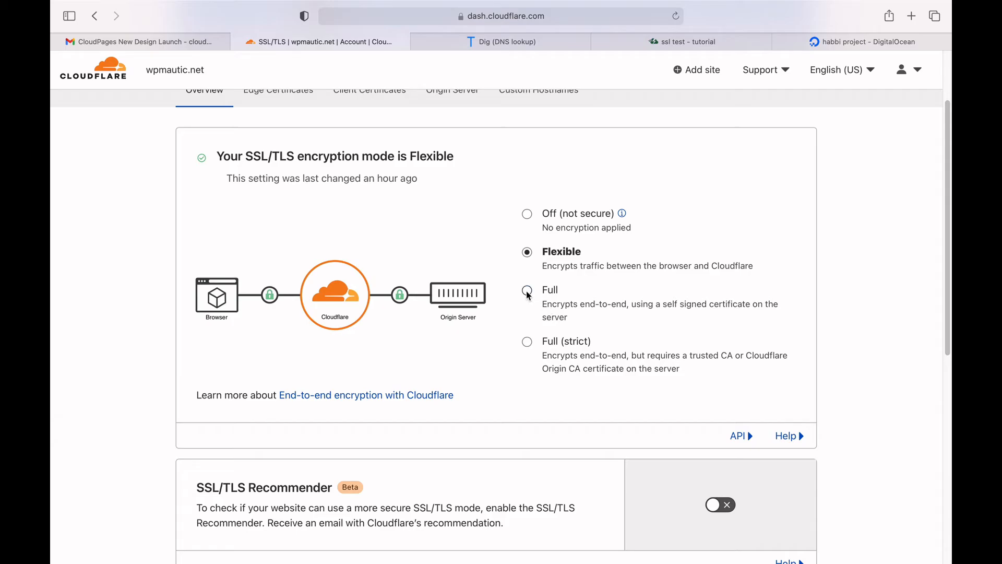
Check the ssl test site's current self-signed certificate issuer in CloudPages, then return to Cloudflare
left_click(705, 43)
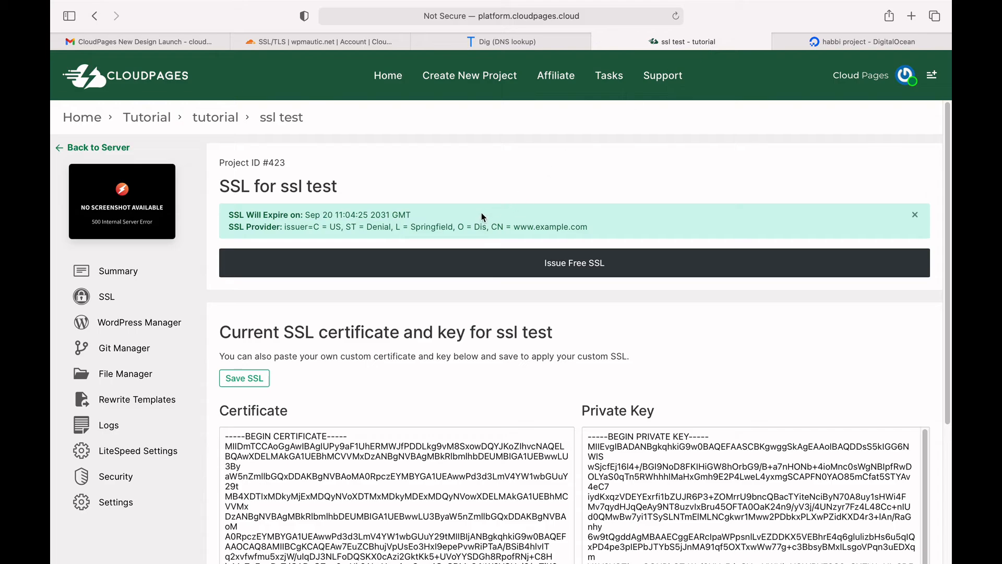
left_click_drag(464, 226, 593, 228)
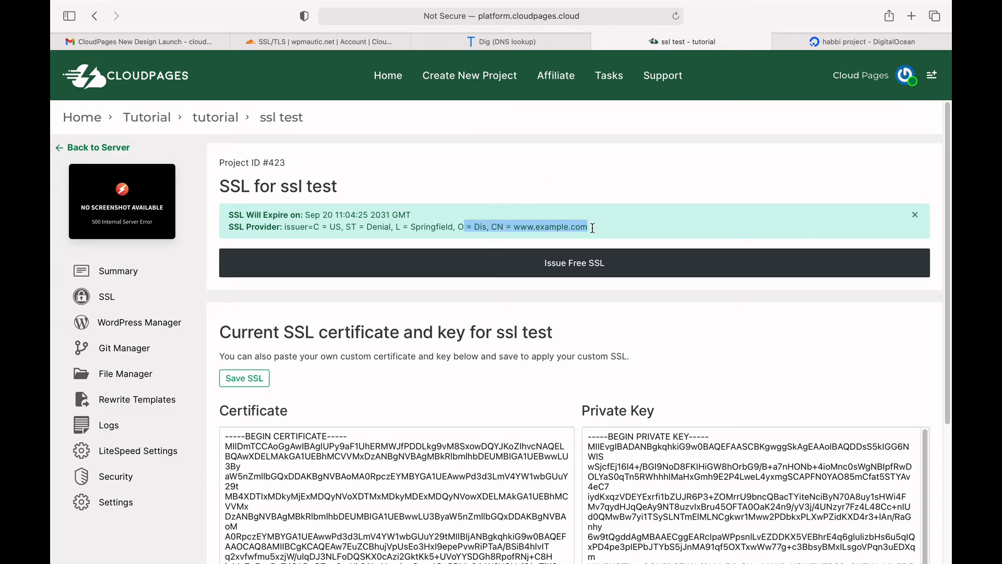
left_click(349, 43)
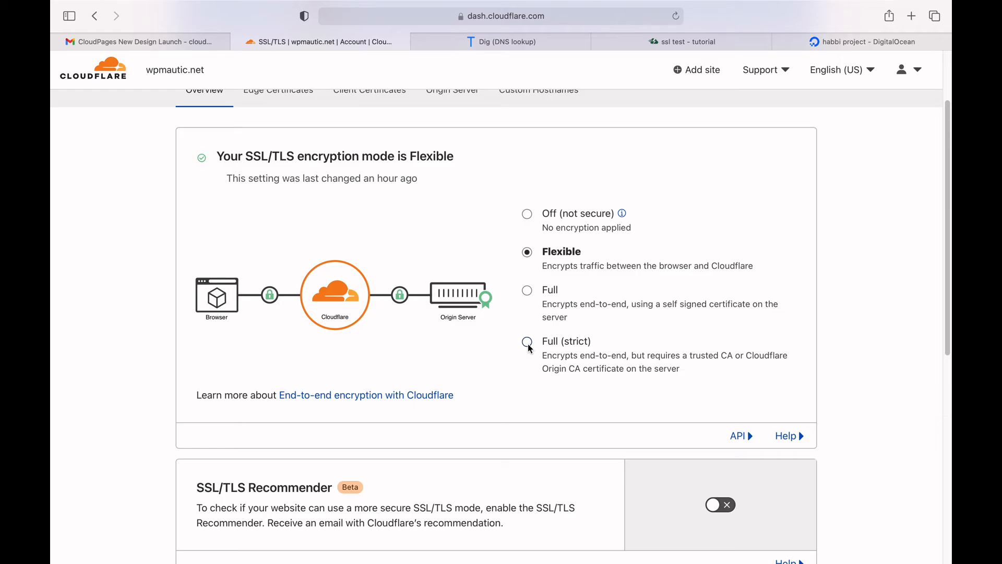
Check the log of the saltest.wpmautic.net SSL issuing task, running at 10%, then return to the SSL page
left_click(675, 48)
left_click(675, 16)
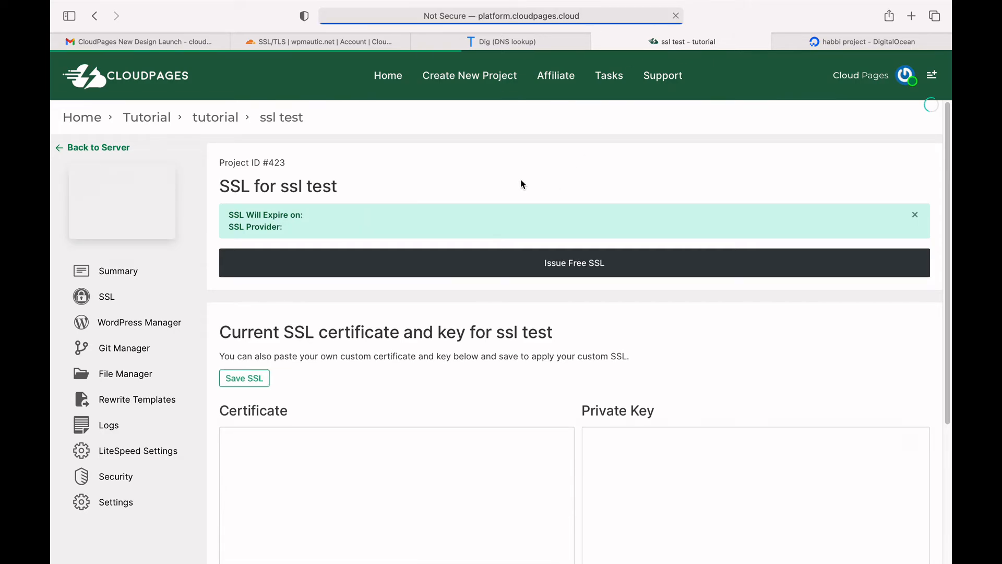
left_click(615, 78)
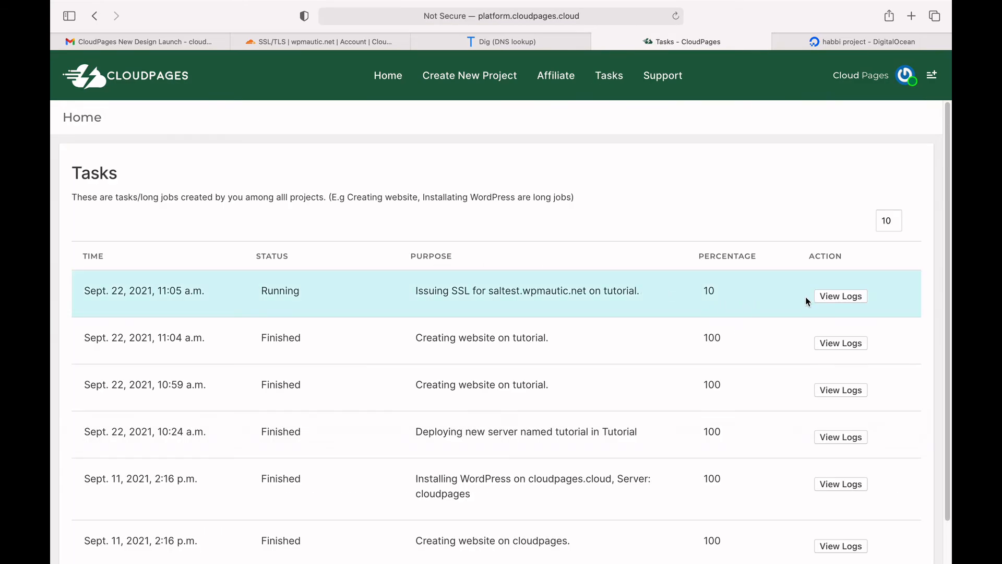
left_click(834, 296)
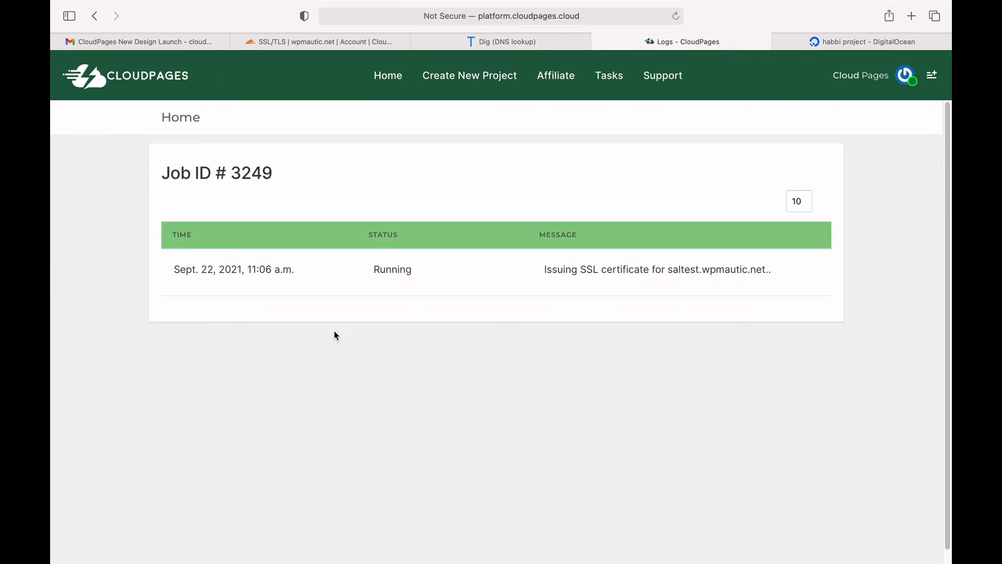
left_click(93, 21)
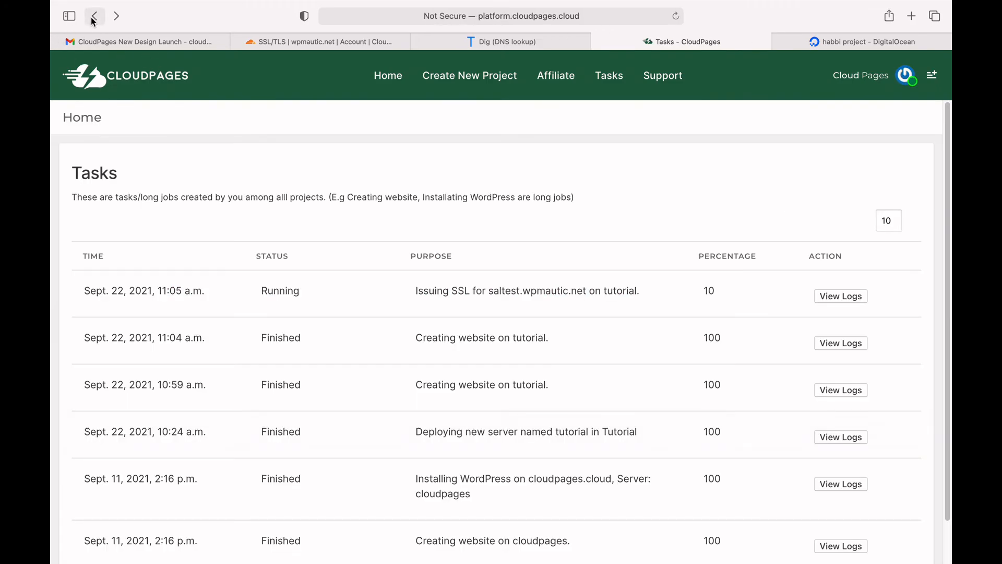
left_click(675, 19)
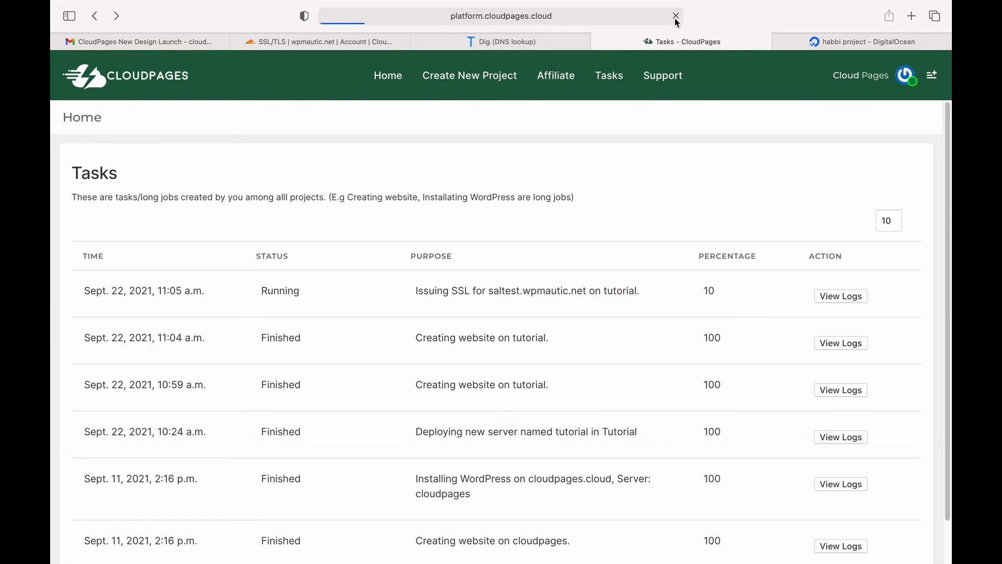
left_click(96, 16)
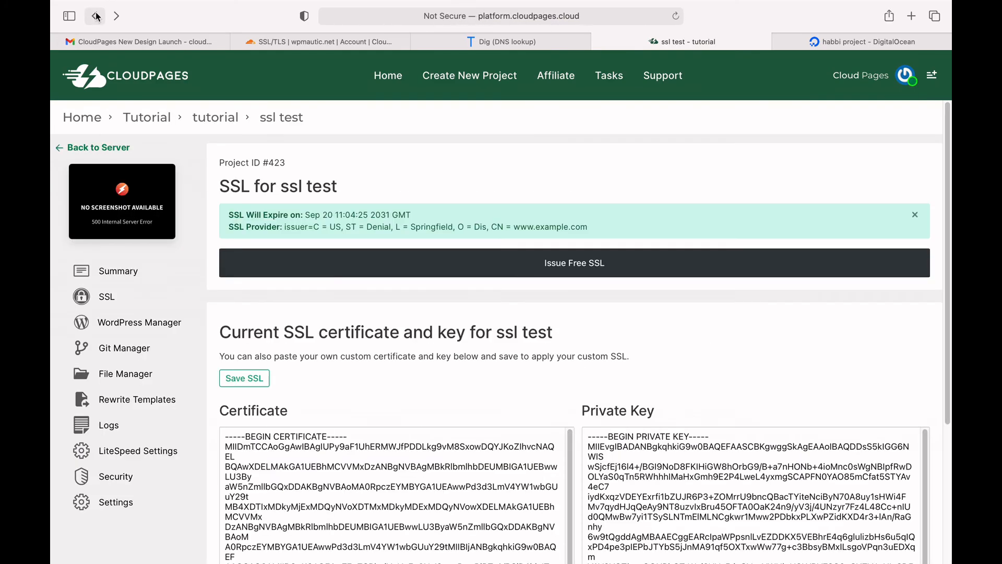
Reload the SSL page and verify the Let's Encrypt R3 certificate expiring Dec 21 2021
left_click(674, 19)
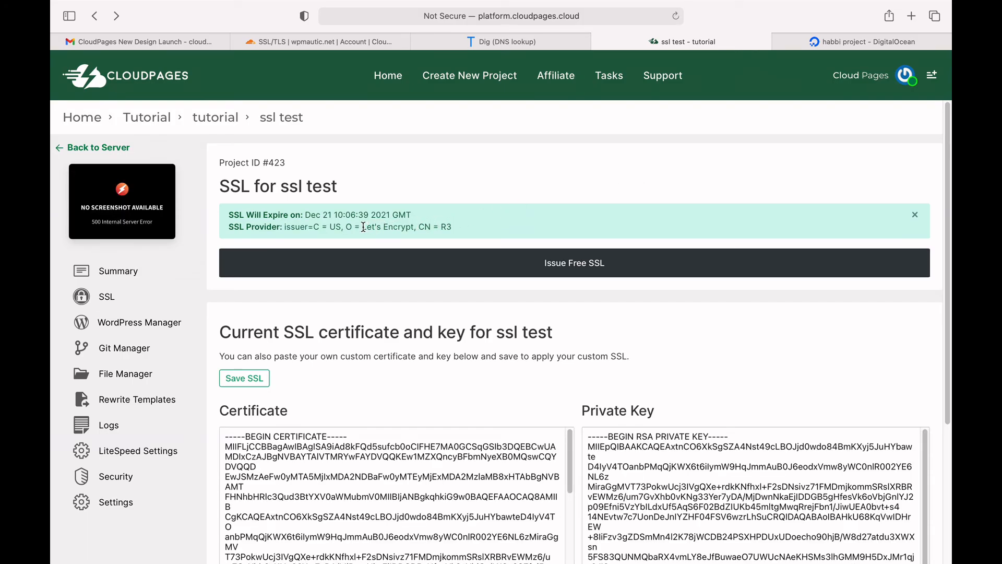
left_click_drag(362, 227, 452, 231)
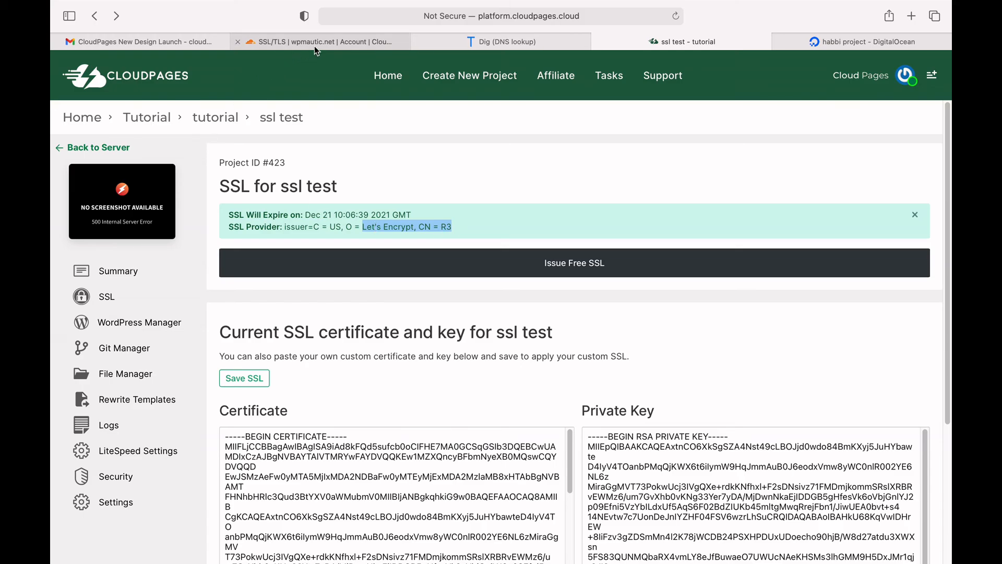
mouse_move(316, 45)
mouse_move(360, 48)
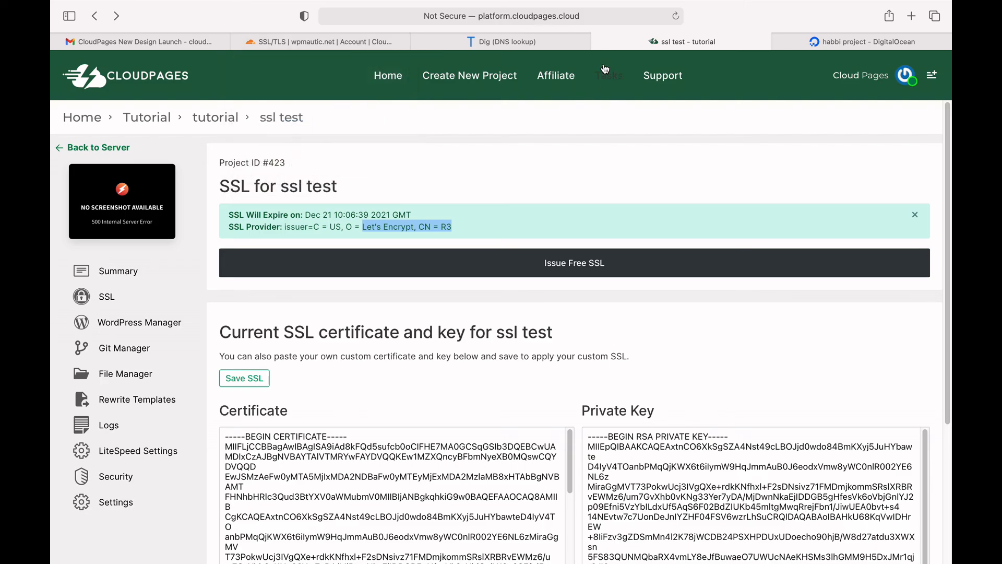
mouse_move(705, 1)
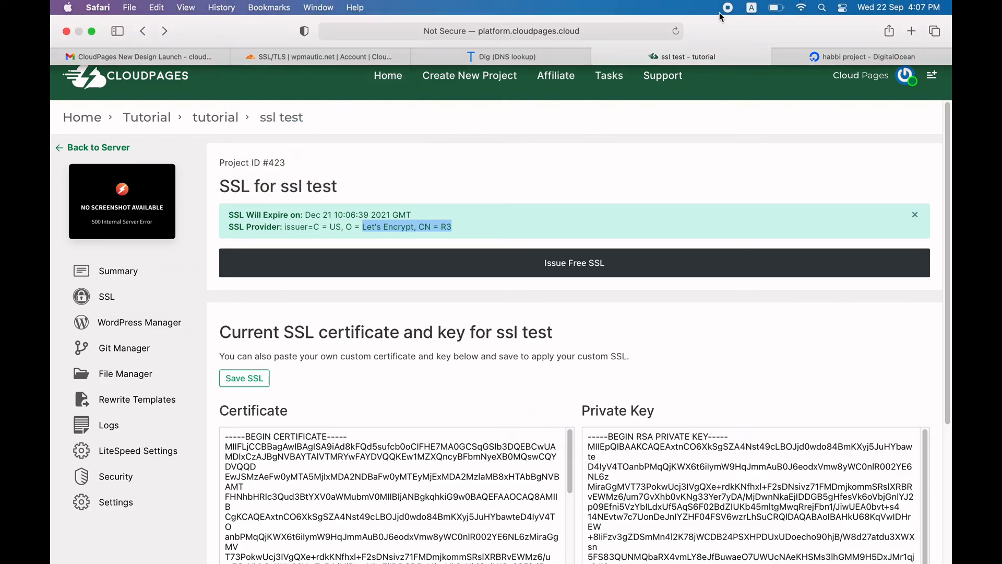